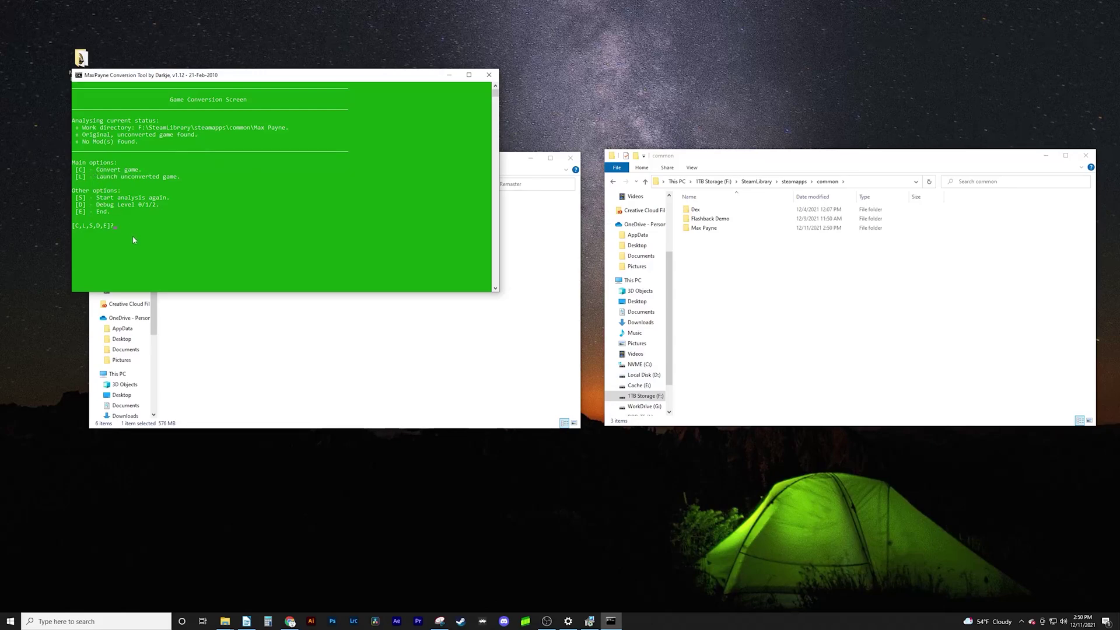
Run the Max Payne conversion, acknowledge FINISHED, then exit the conversion script.
key("c")
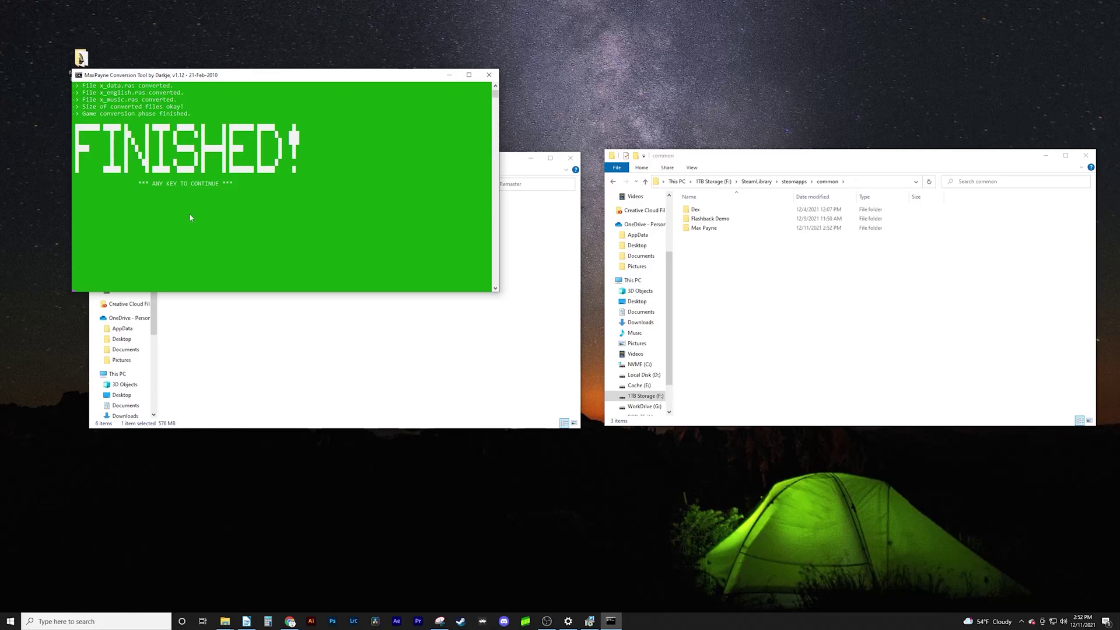
key("Return")
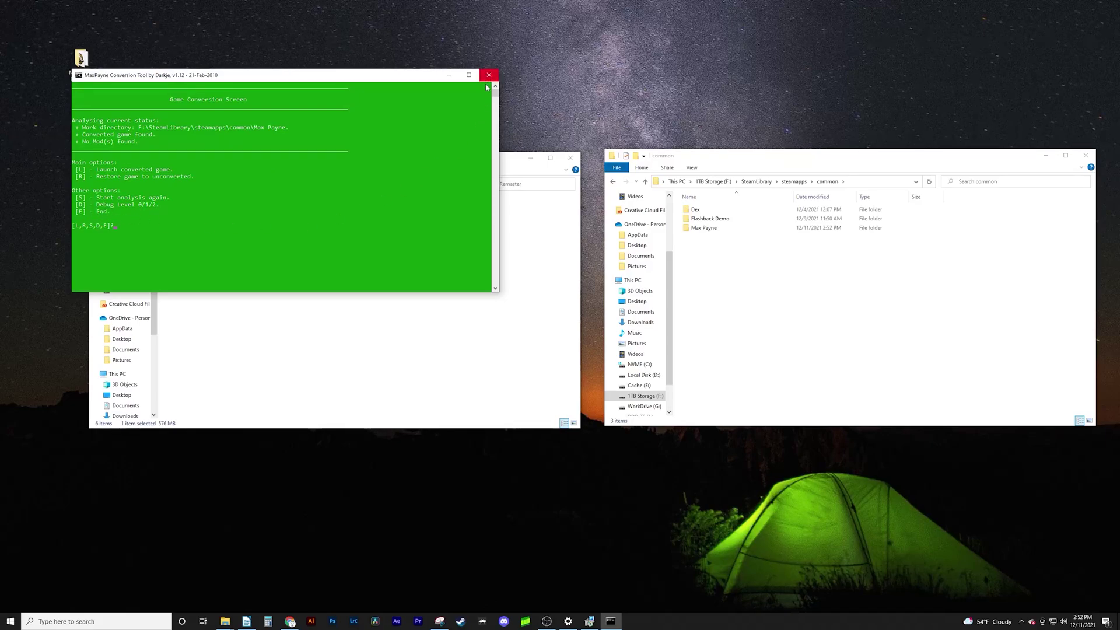
key("e")
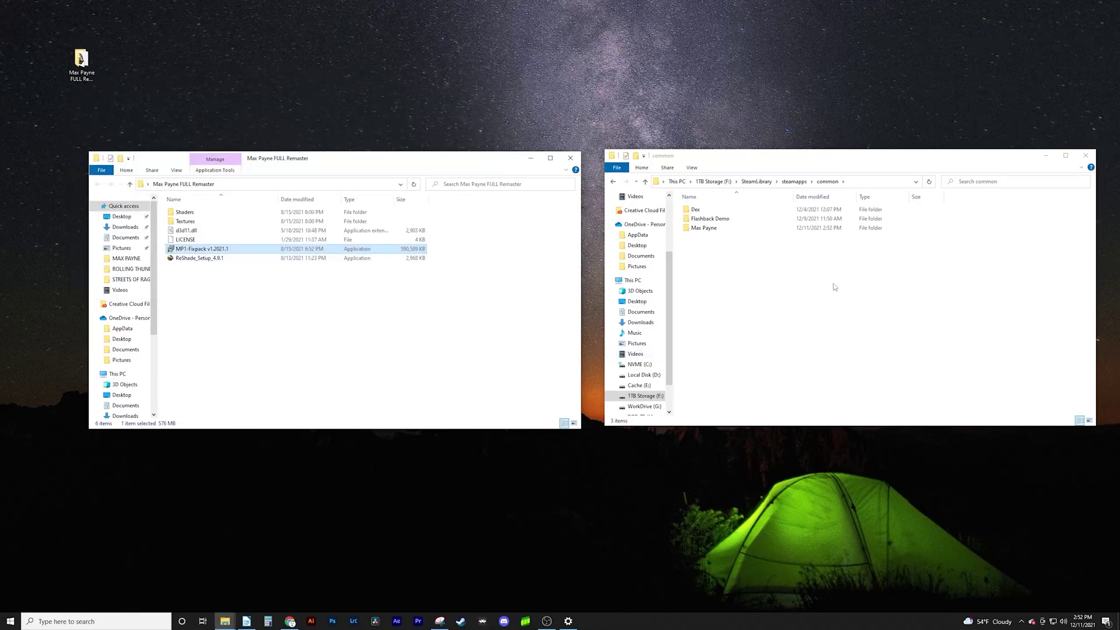
Copy d3d11.dll from the Max Payne FULL Remaster folder into the open game Max Payne folder.
left_click(705, 230)
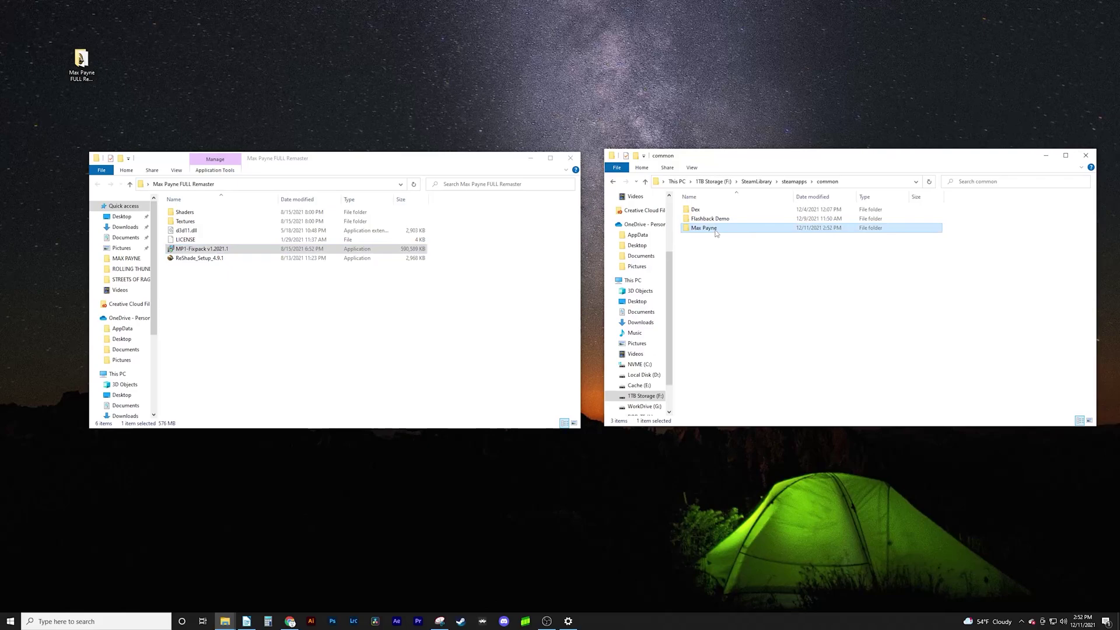
double_click(716, 231)
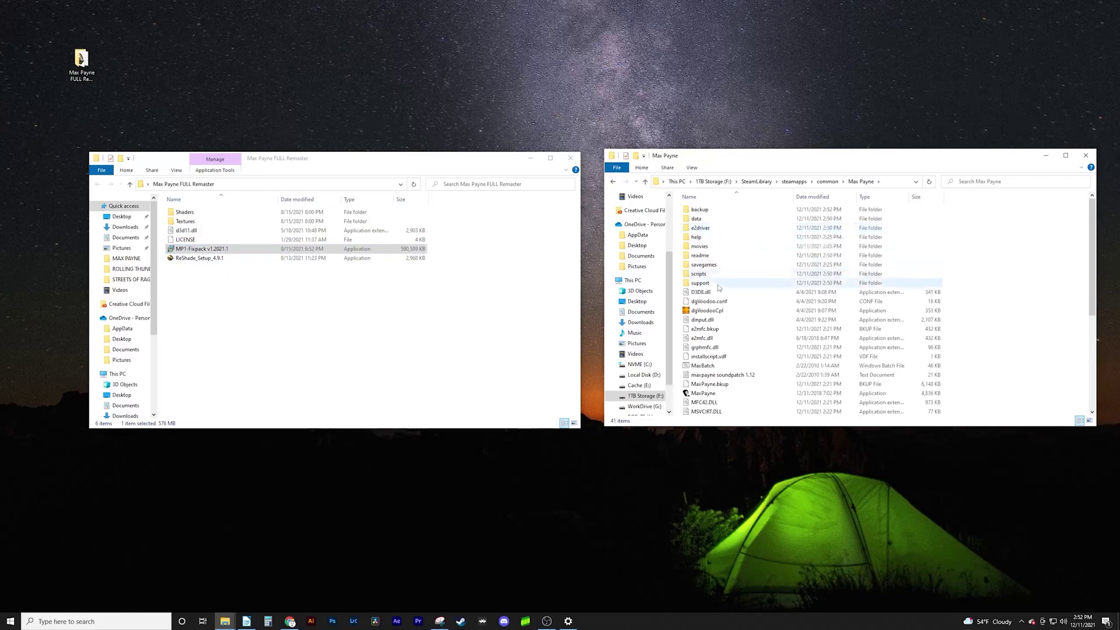
left_click(185, 231)
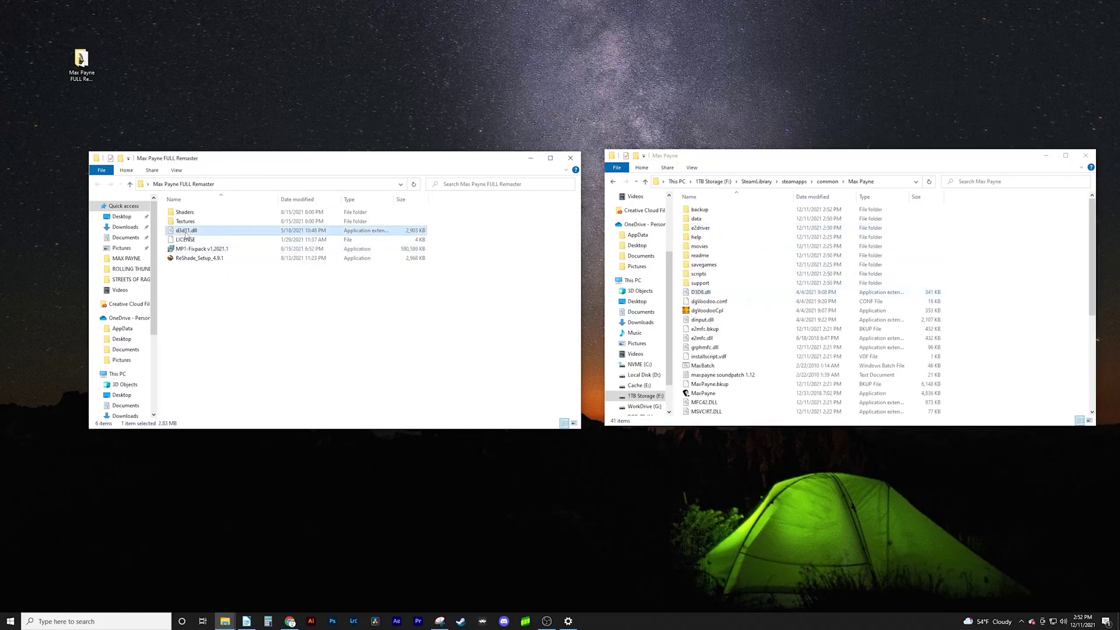
left_click_drag(179, 235, 734, 340)
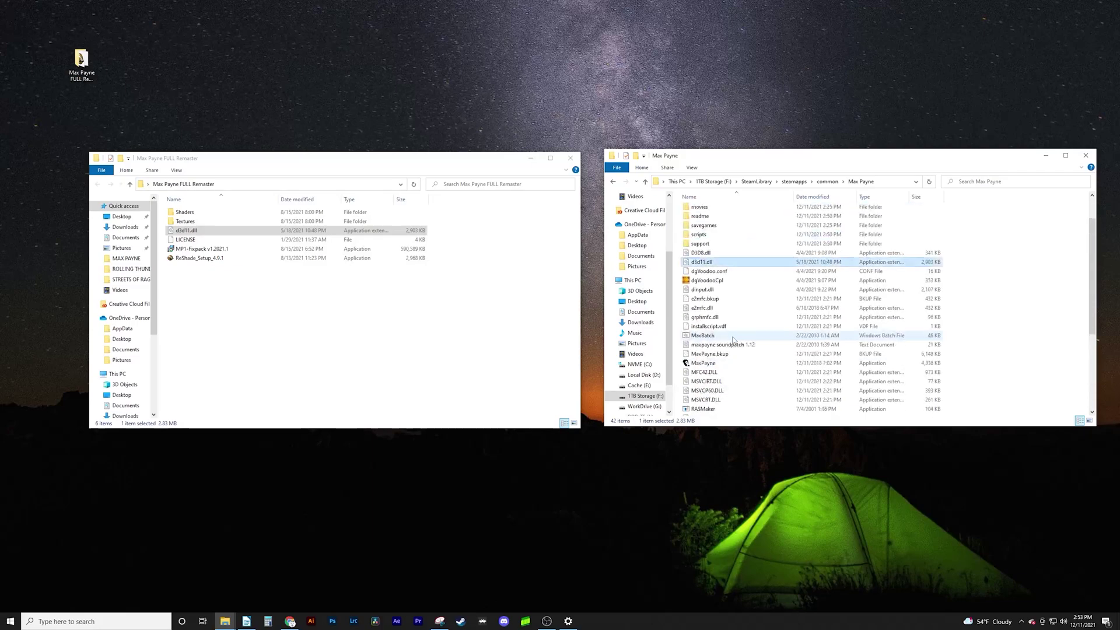
scroll(733, 340, "up", 1)
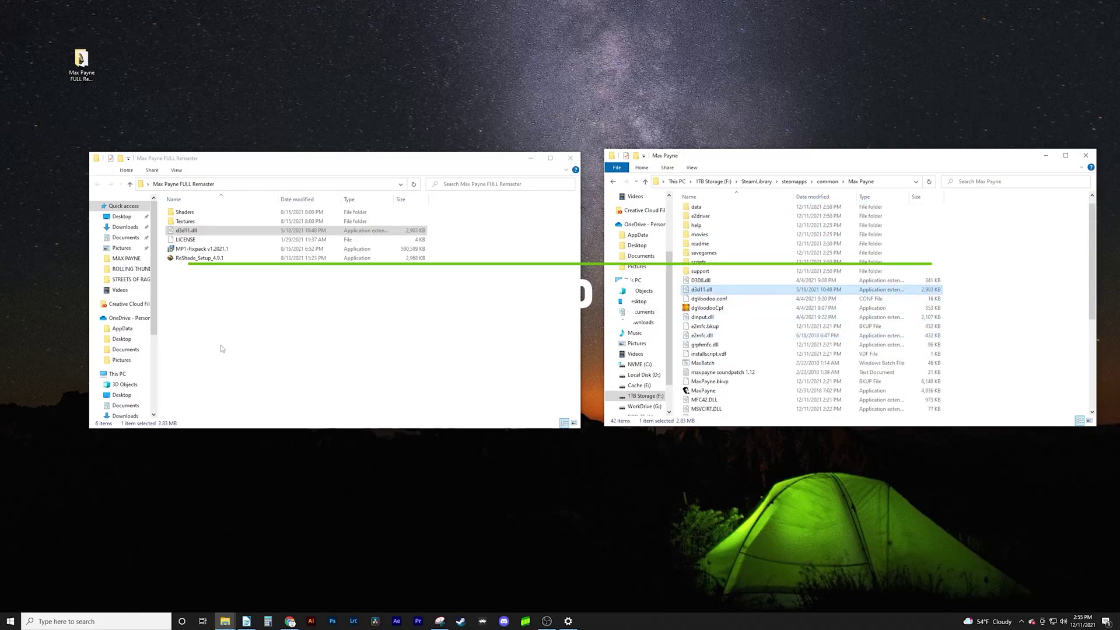
left_click(222, 348)
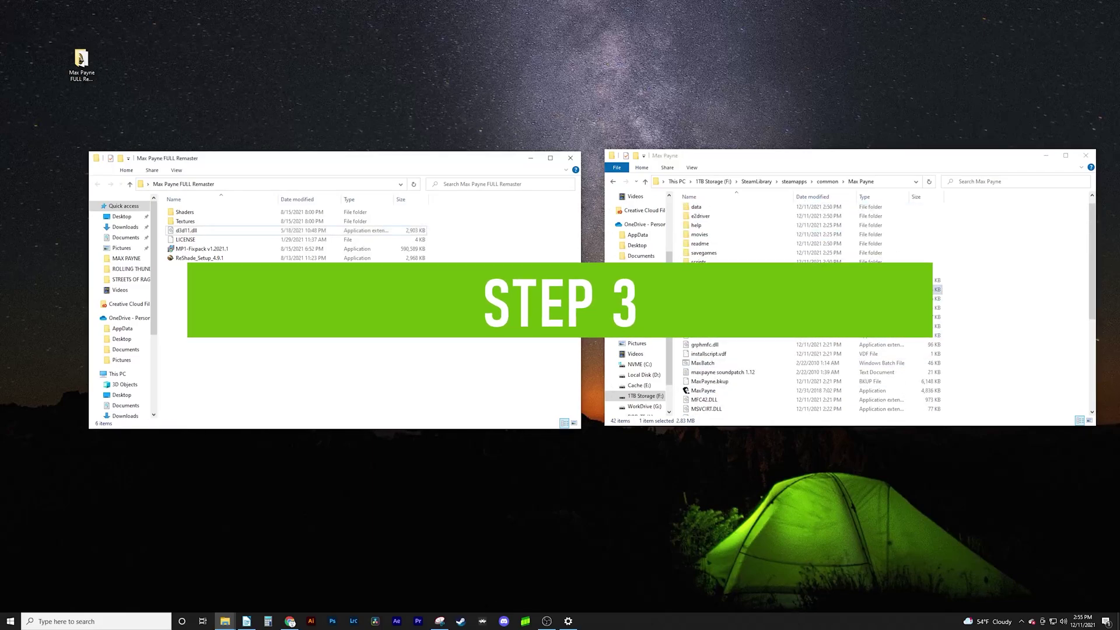
Launch ReShade_Setup_4.9.1 and start browsing for a game executable.
left_click(192, 258)
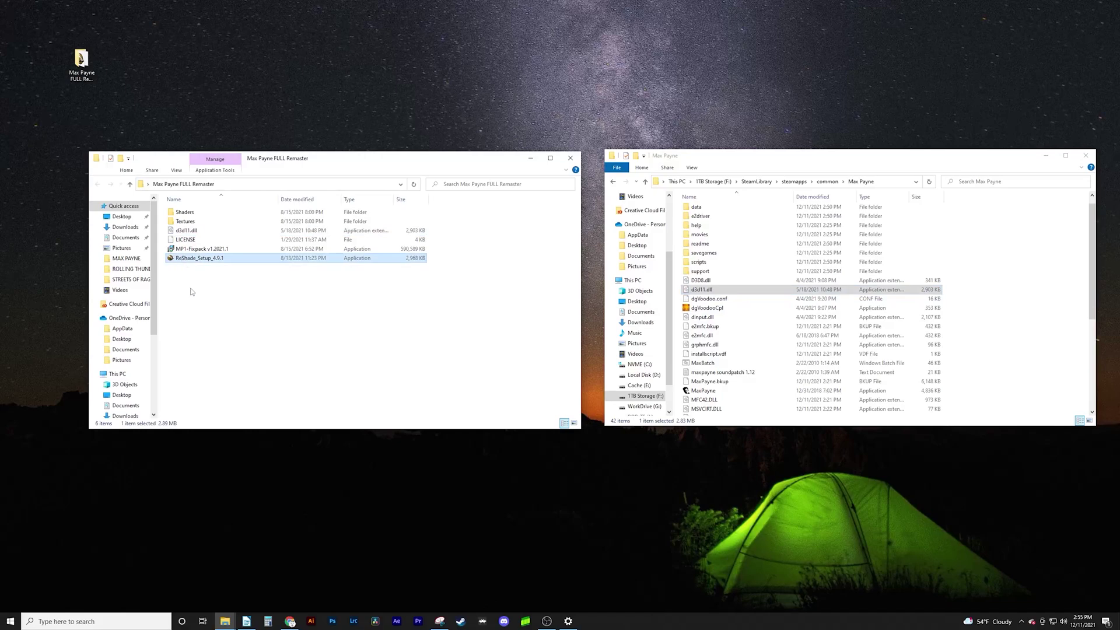
double_click(176, 260)
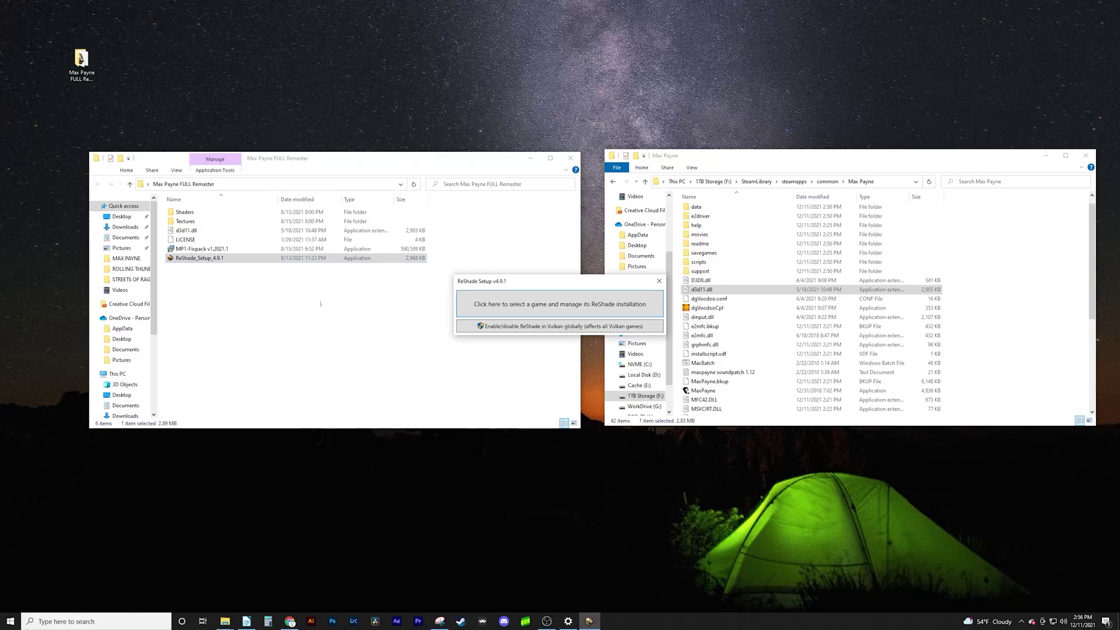
left_click(588, 309)
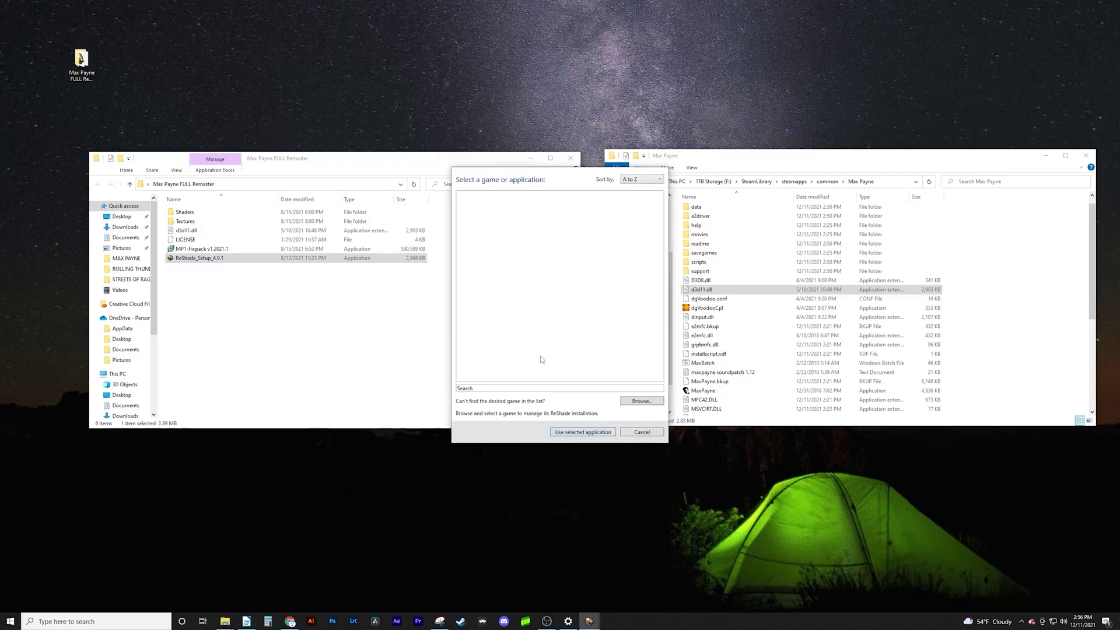
left_click(623, 401)
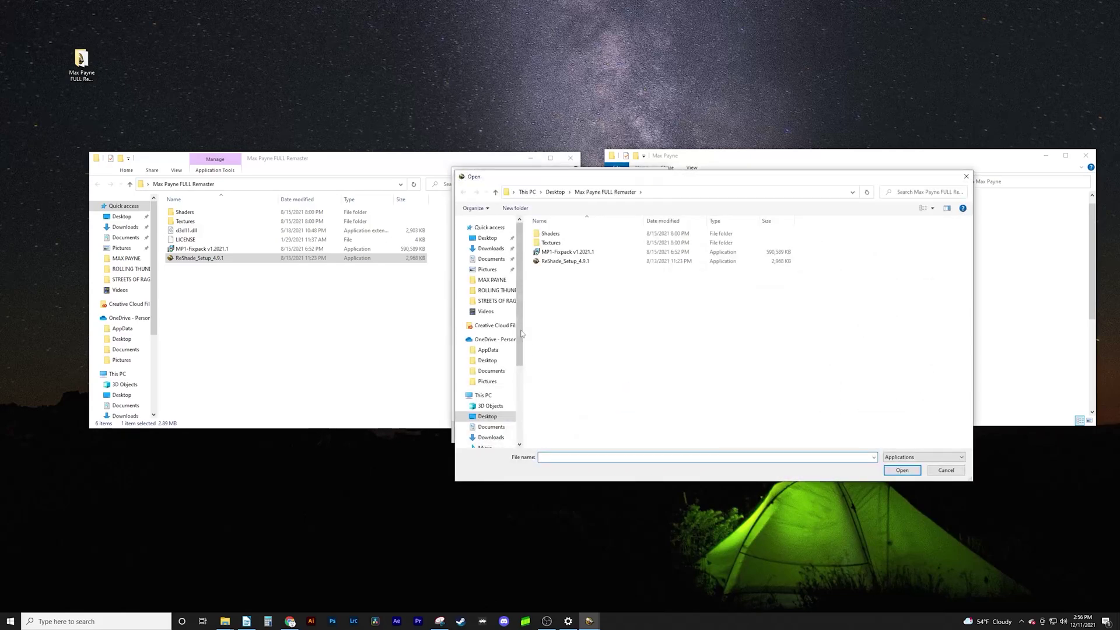
Choose MaxPayne in F:\SteamLibrary\steamapps\common\Max Payne as the target game.
left_click_drag(519, 320, 520, 395)
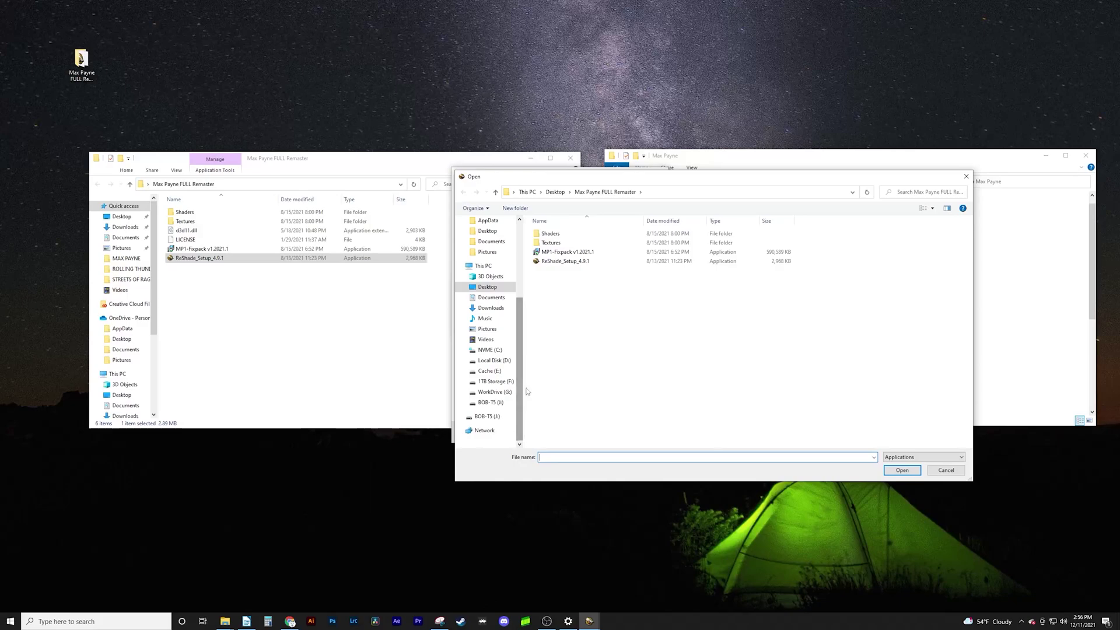
left_click(490, 382)
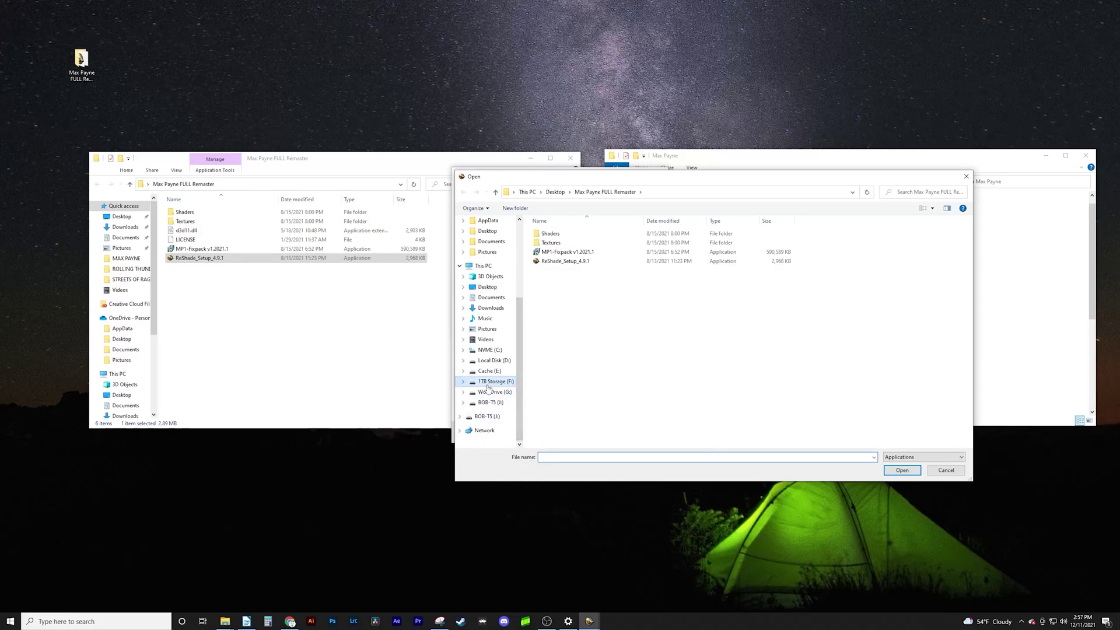
left_click(556, 273)
double_click(556, 273)
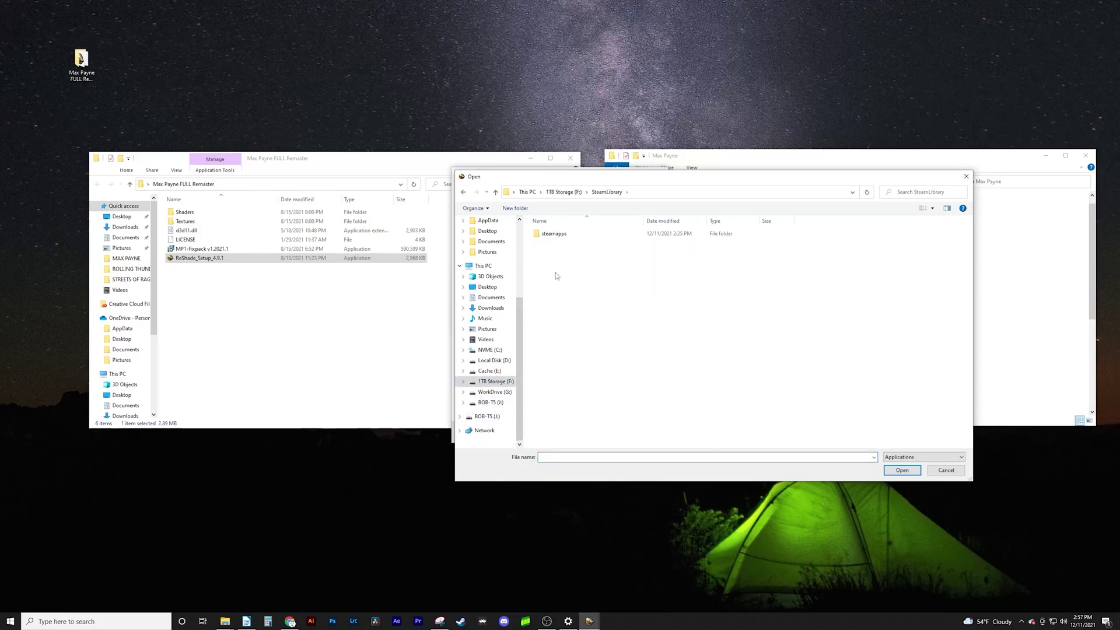
double_click(554, 235)
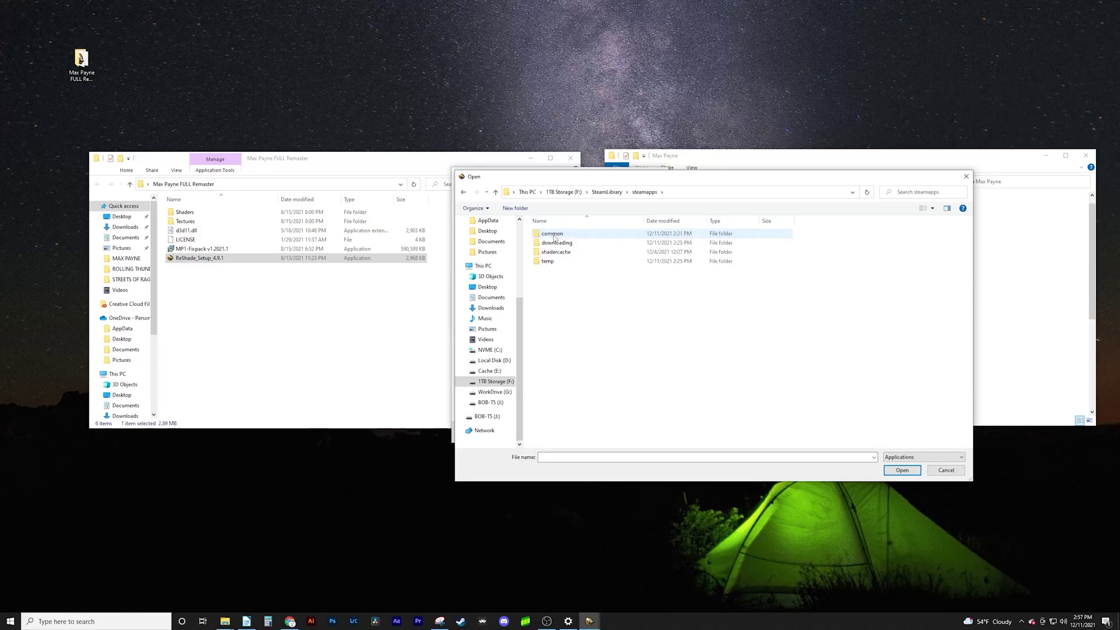
double_click(554, 234)
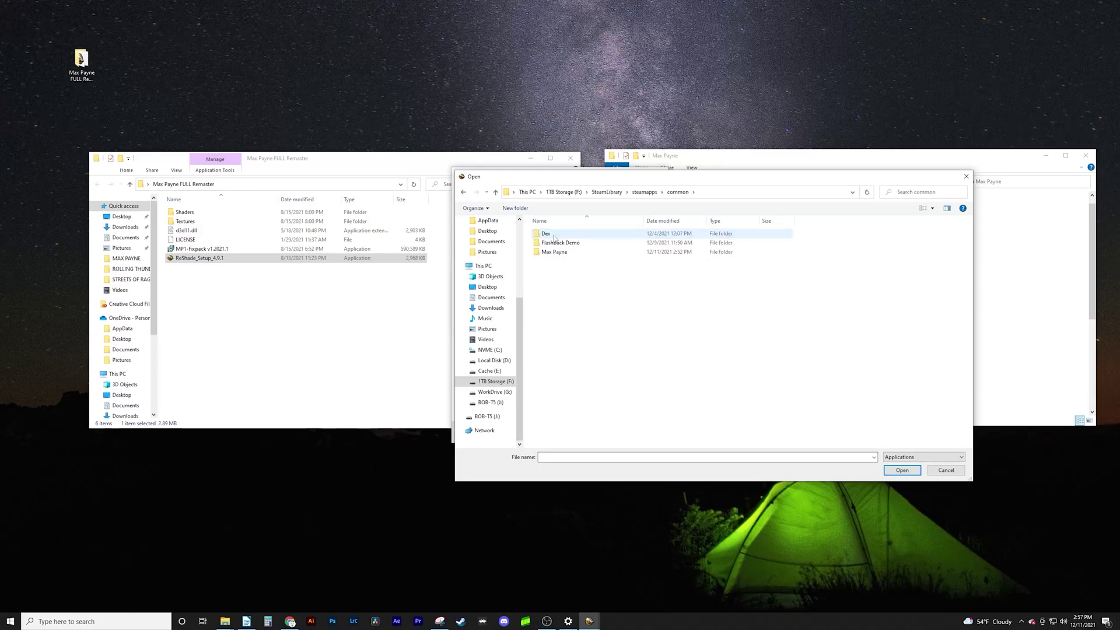
double_click(554, 252)
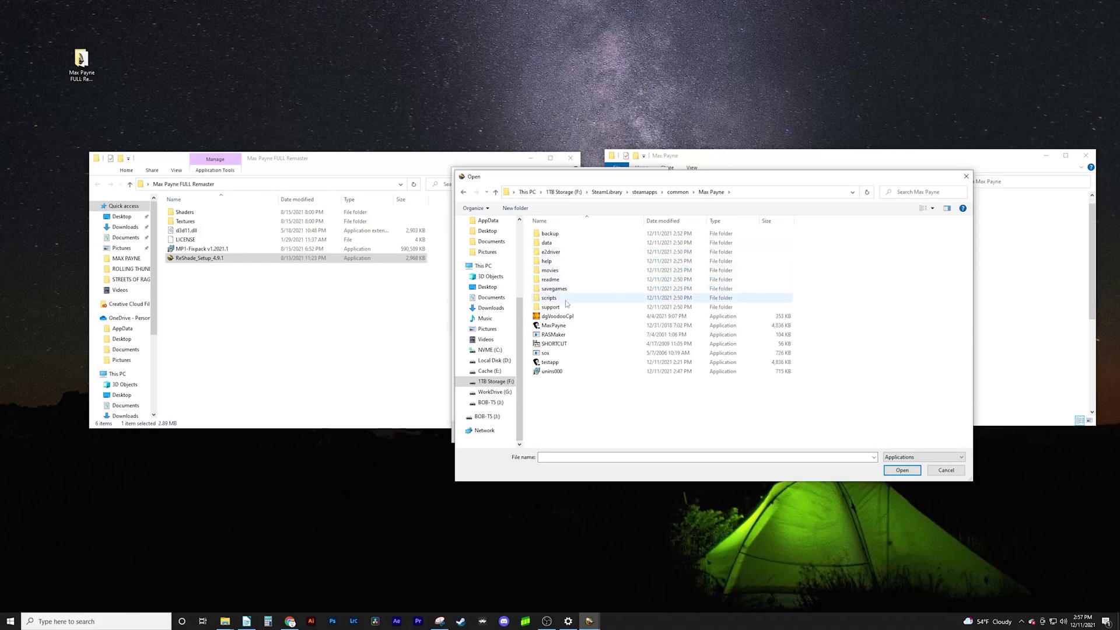
left_click(557, 326)
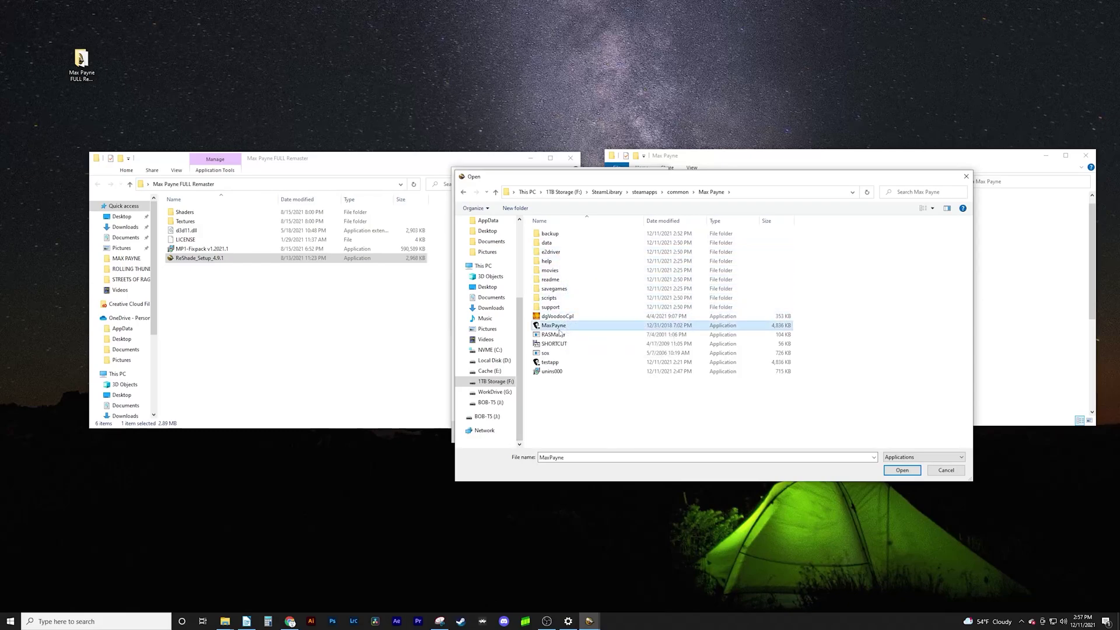
left_click(904, 473)
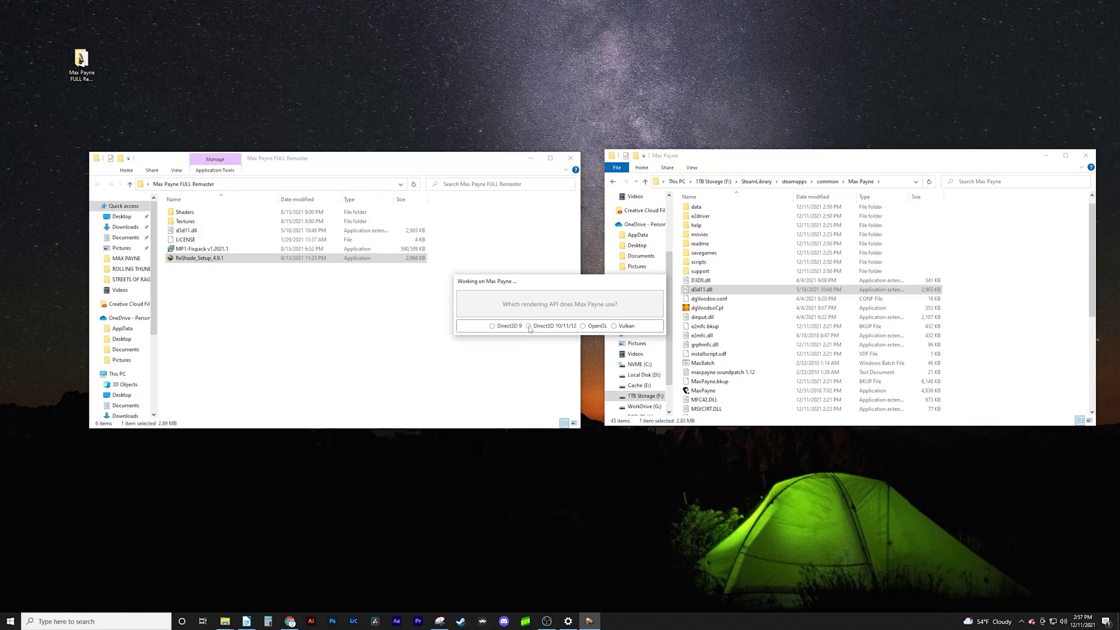
Pick Direct3D 10/11/12 and select all effect packages, including Legacy standard effects.
left_click(528, 327)
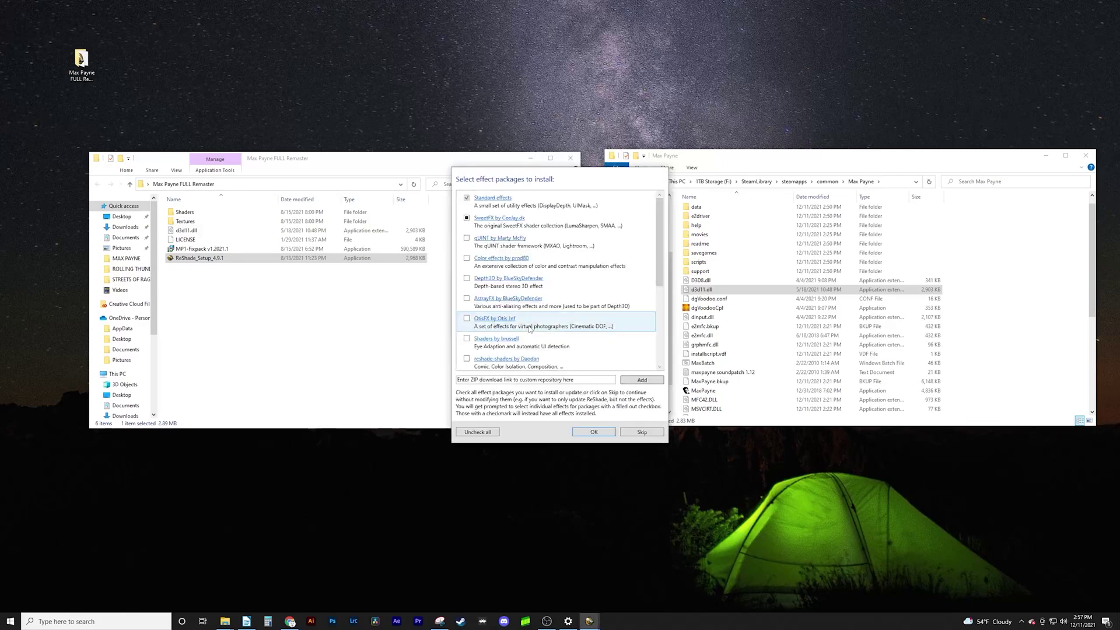
left_click(466, 239)
left_click(467, 259)
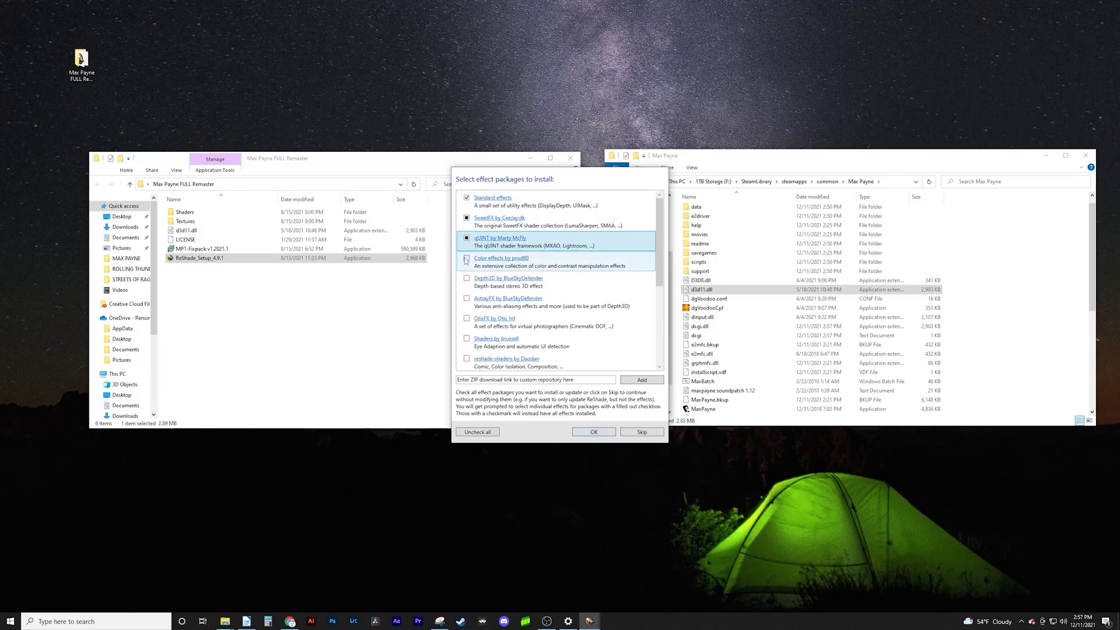
left_click(467, 279)
left_click(467, 298)
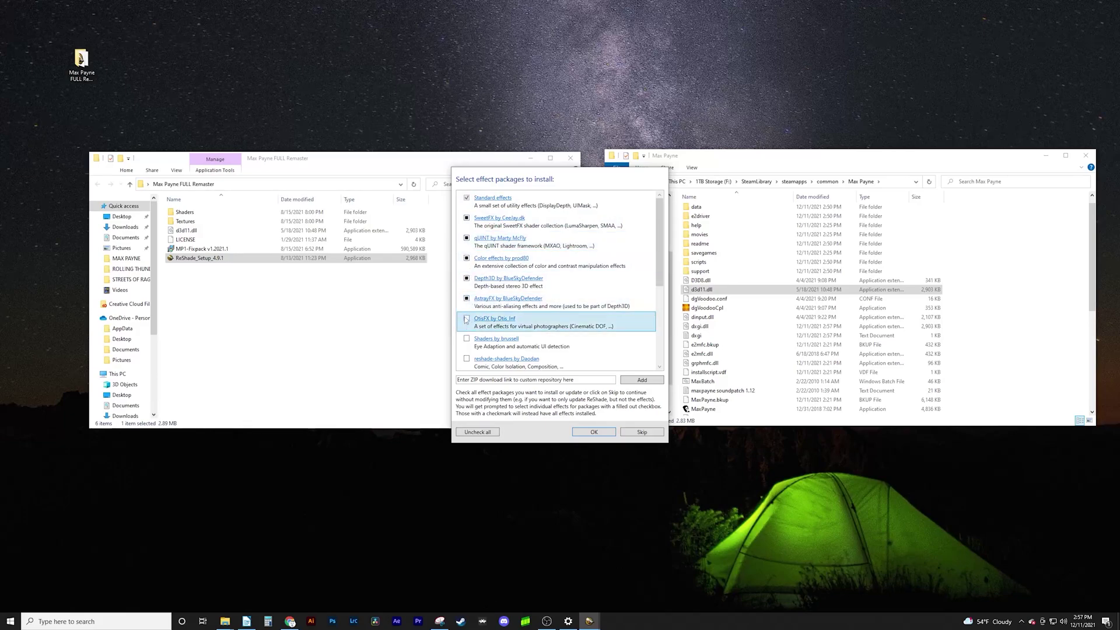
left_click(467, 319)
left_click(466, 339)
left_click(467, 359)
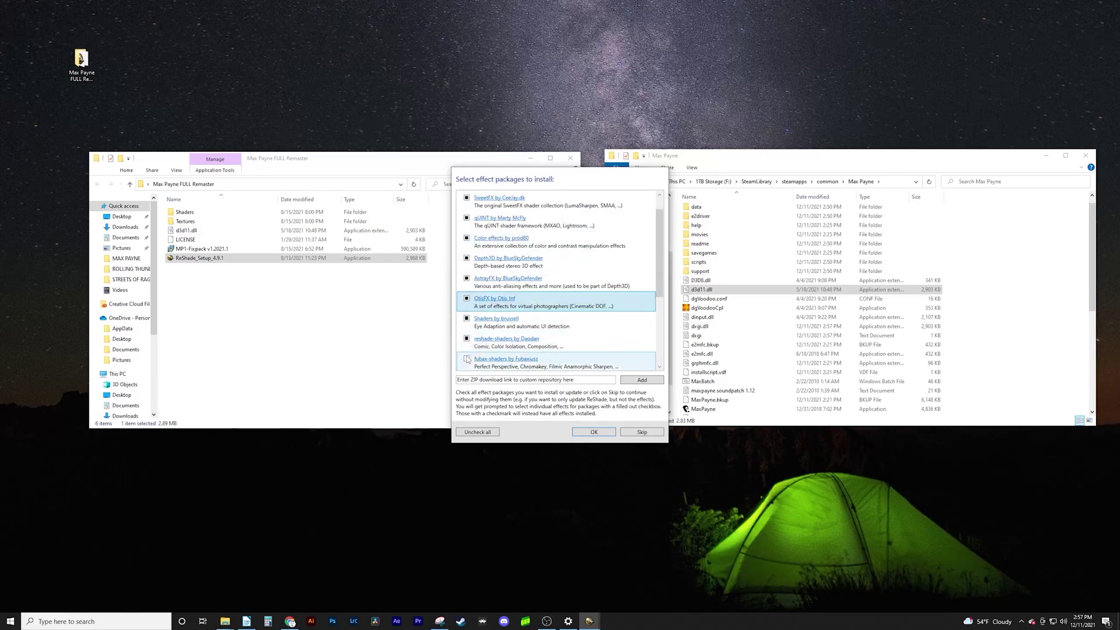
scroll(469, 262, "down", 2)
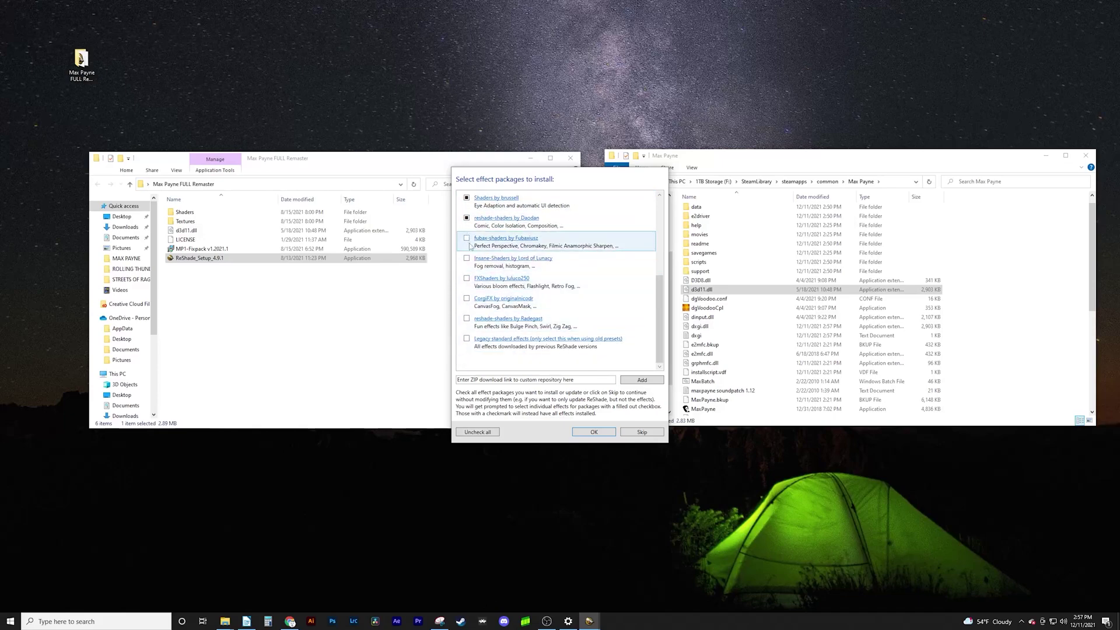
left_click(467, 238)
left_click(466, 258)
left_click(467, 278)
left_click(467, 298)
left_click(466, 318)
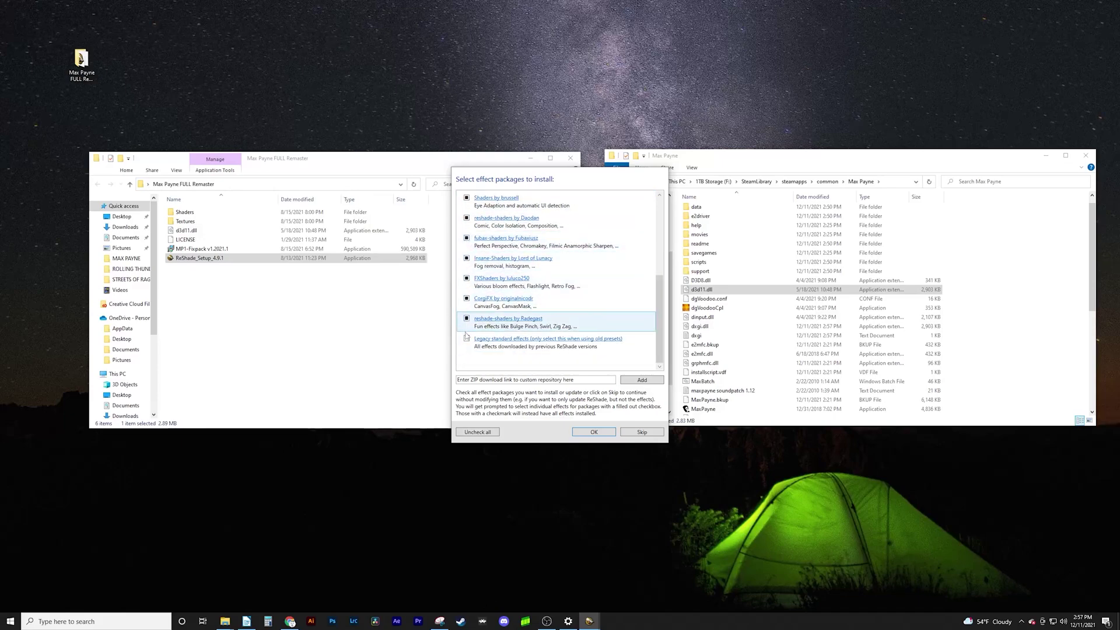
left_click(466, 339)
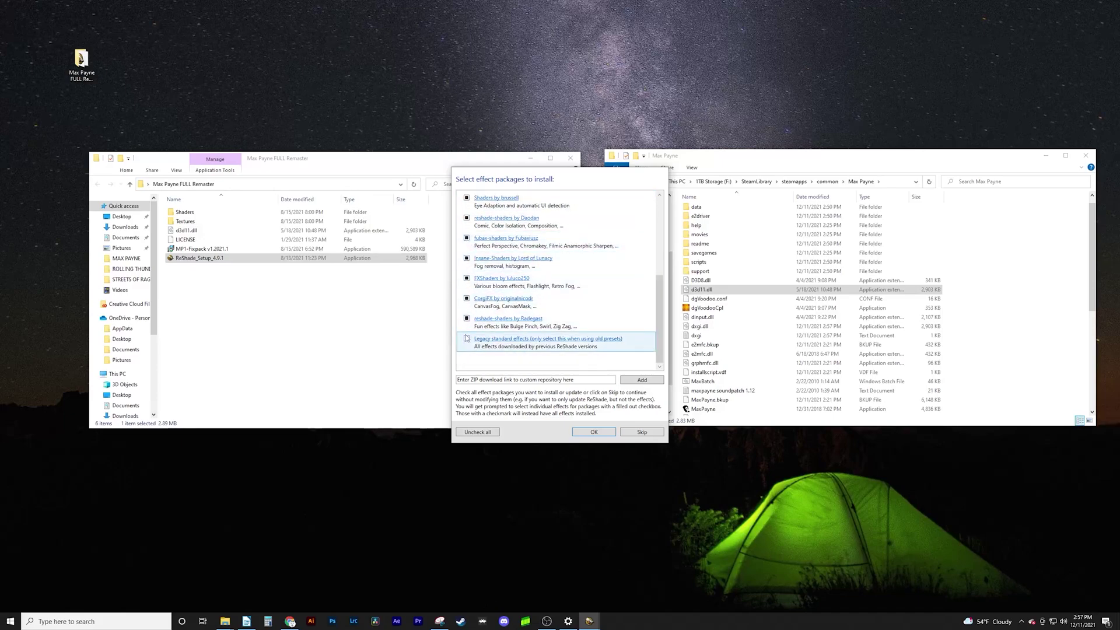
left_click(594, 431)
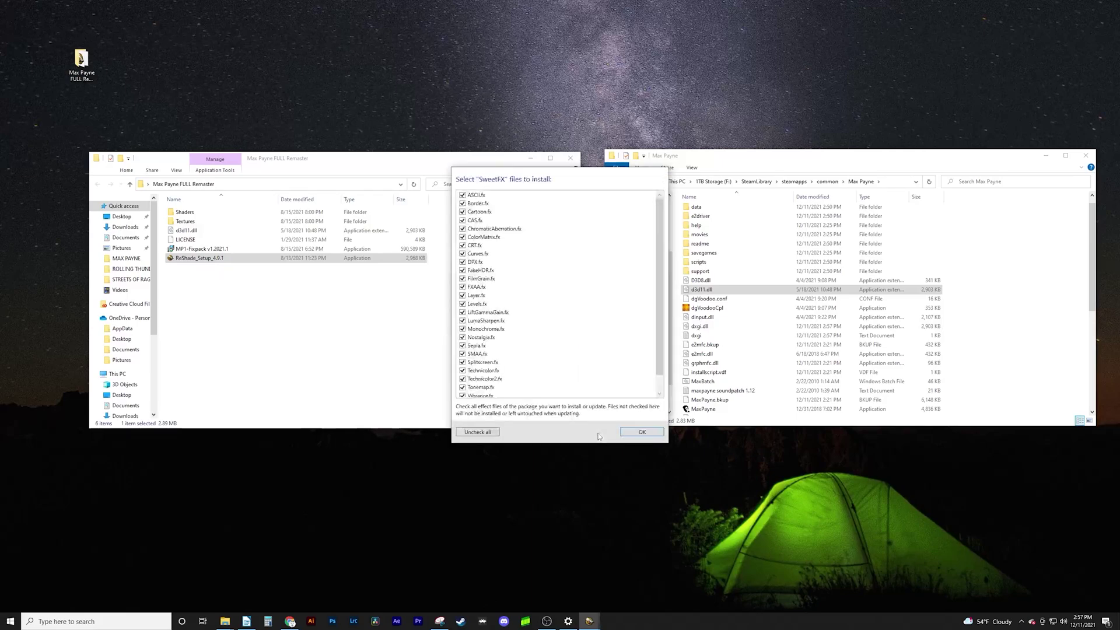
Accept all effect files for each package, from SweetFX through Radegast reshade-shaders.
scroll(656, 262, "down", 1)
scroll(612, 232, "up", 1)
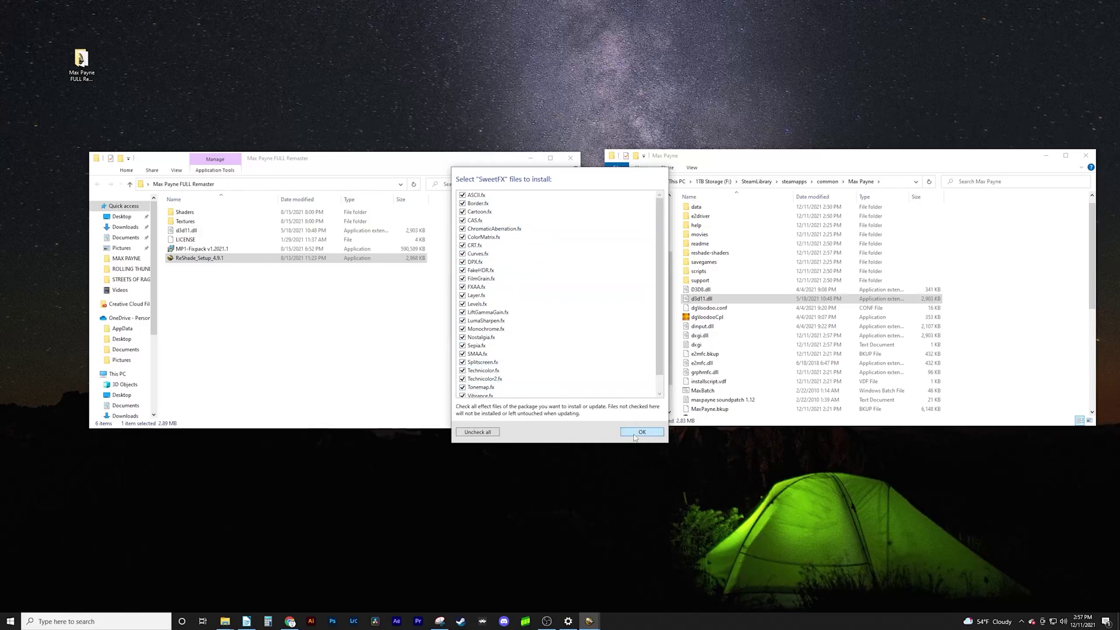
left_click(642, 431)
left_click(641, 432)
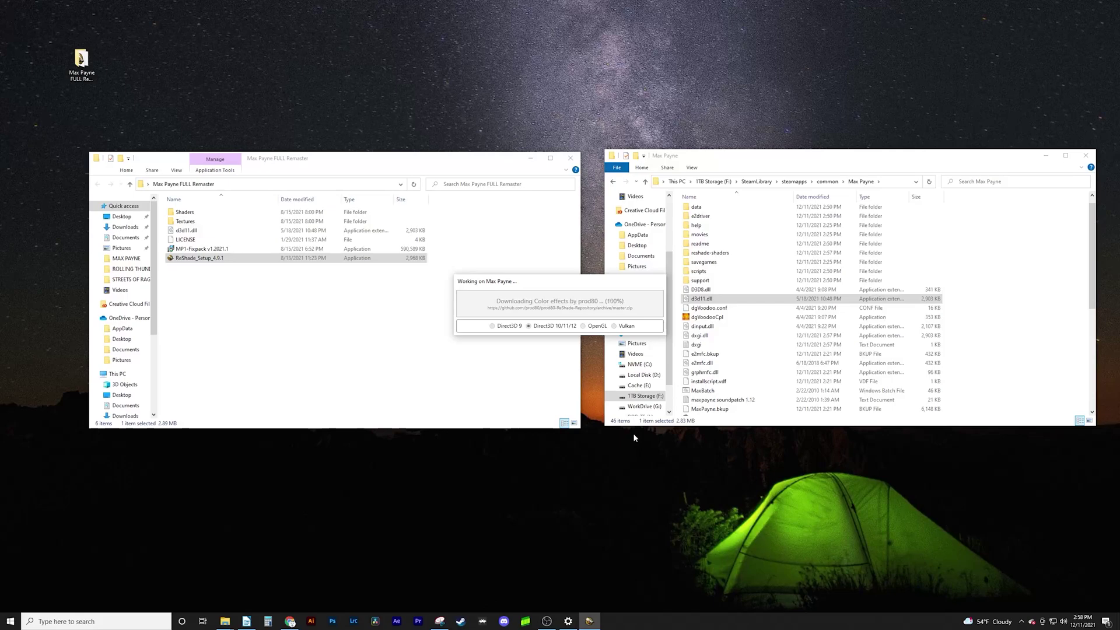
left_click(641, 432)
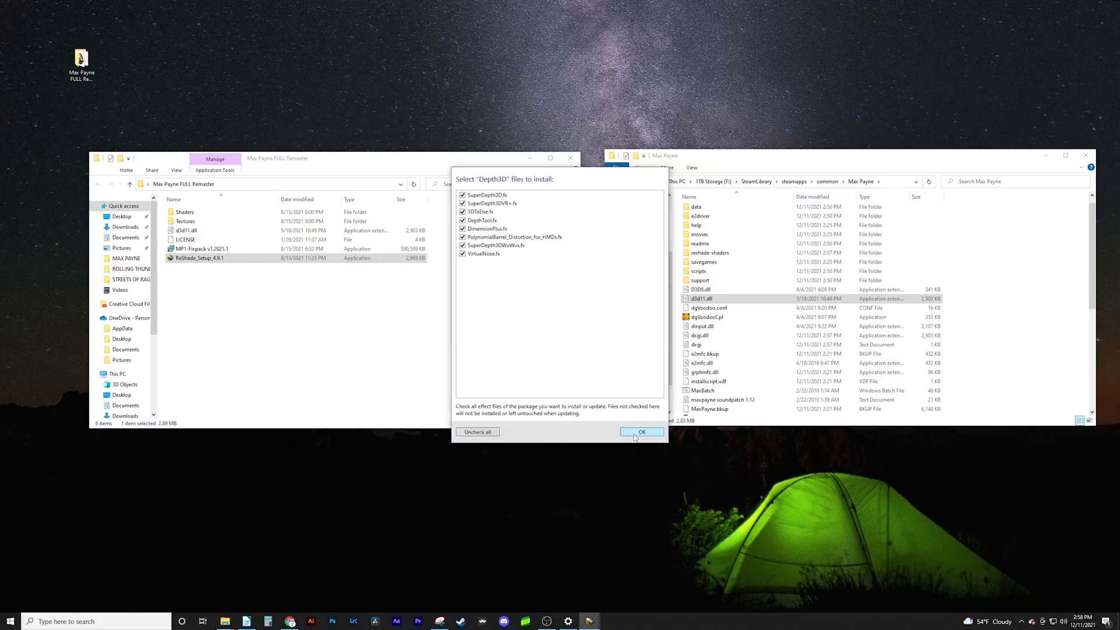
left_click(635, 437)
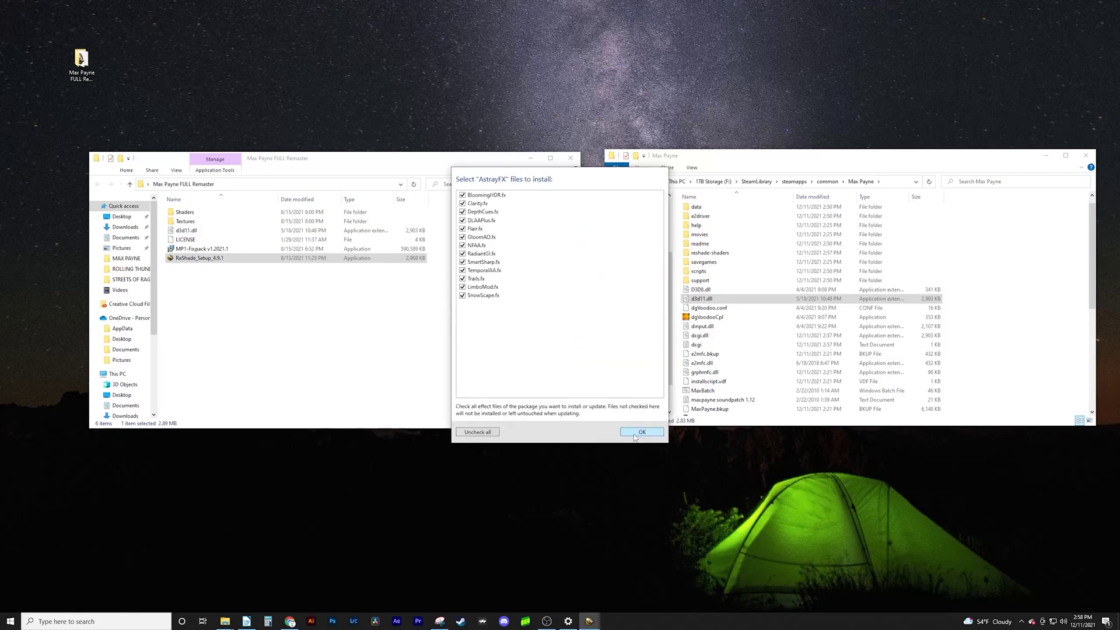
left_click(635, 437)
left_click(635, 437)
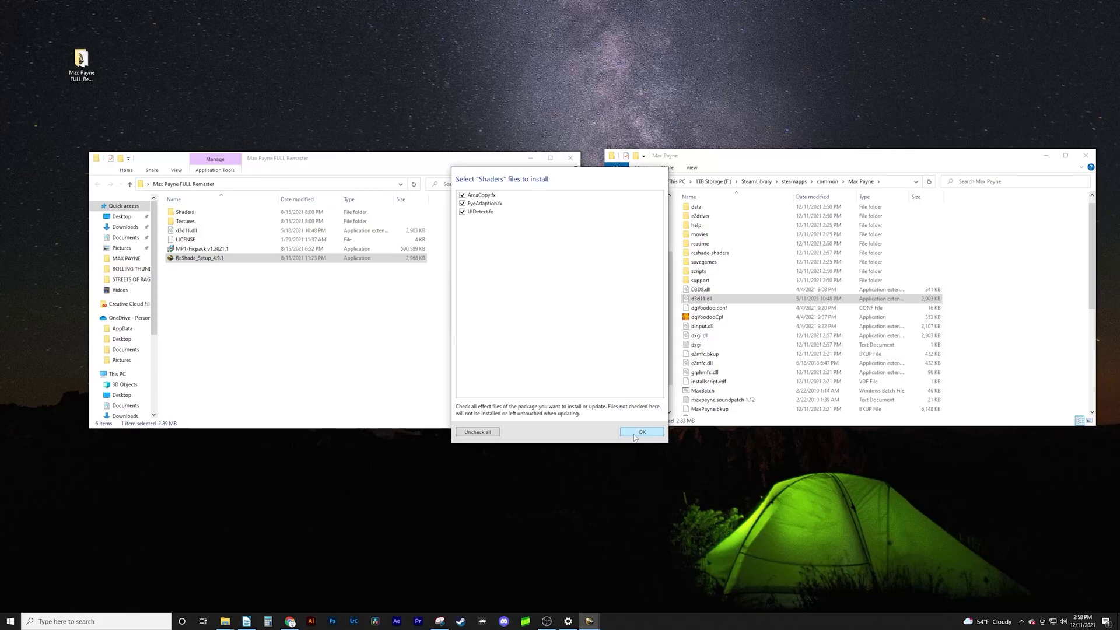
left_click(635, 437)
left_click(635, 437)
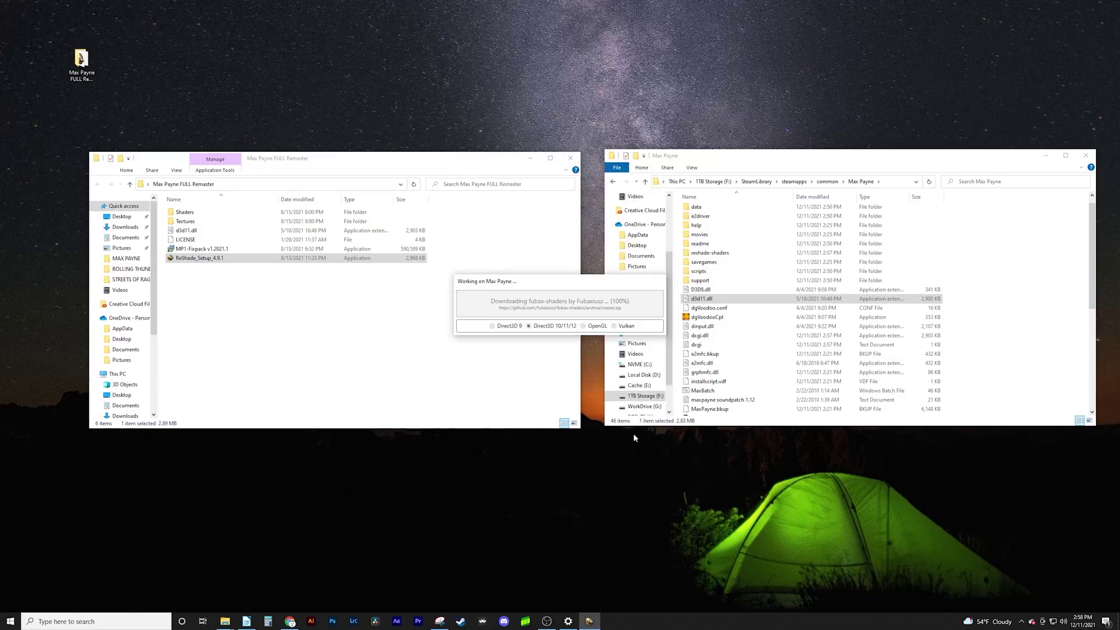
left_click(634, 434)
left_click(634, 435)
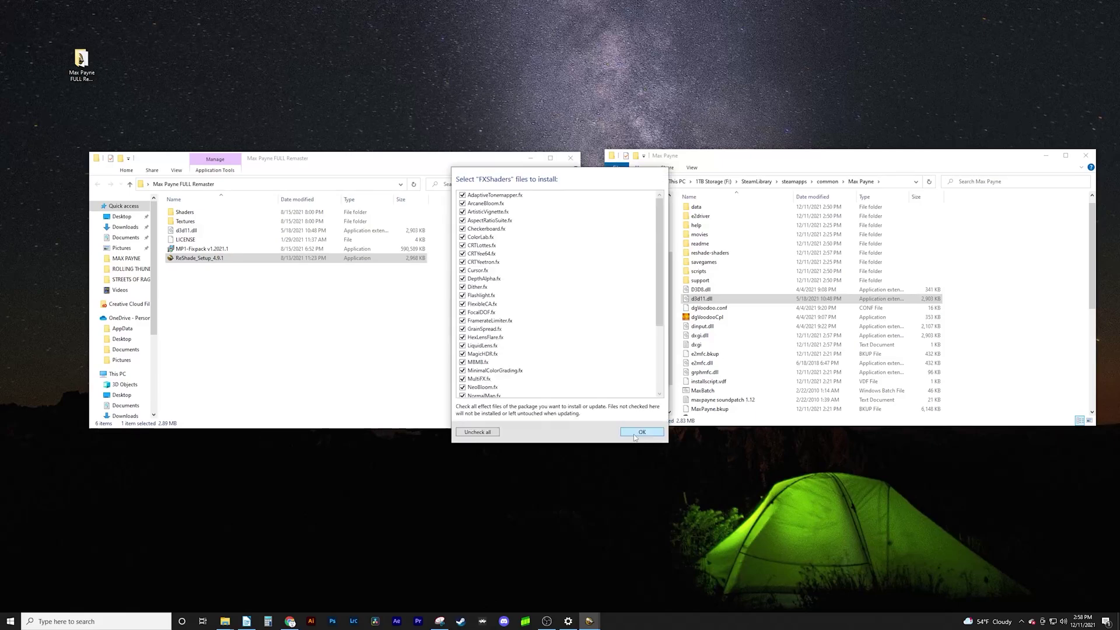
left_click(634, 437)
left_click(634, 436)
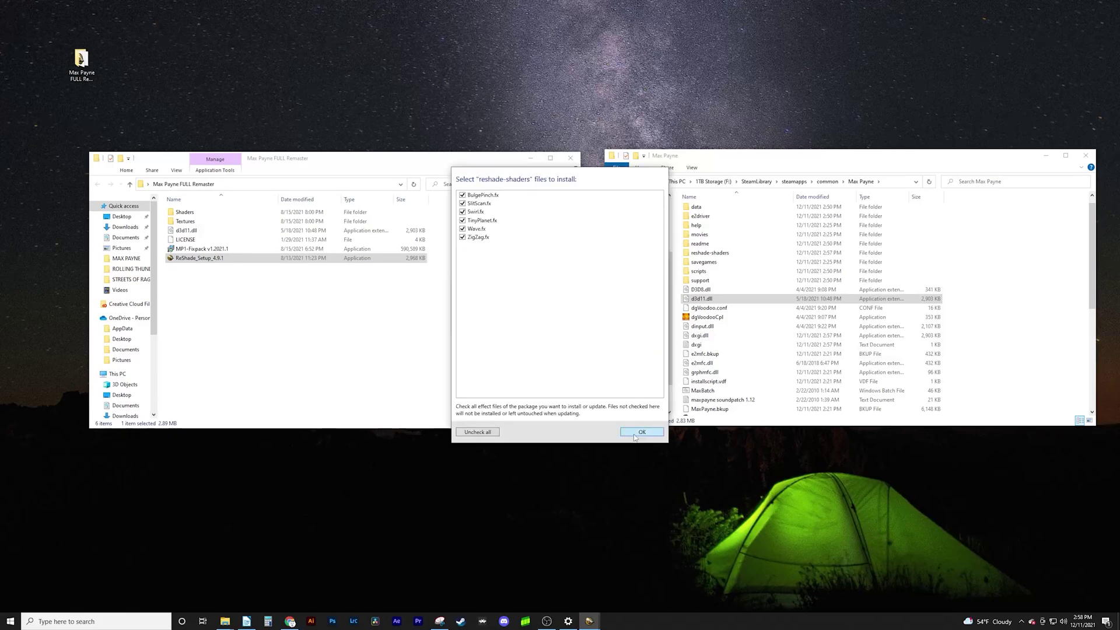
left_click(634, 435)
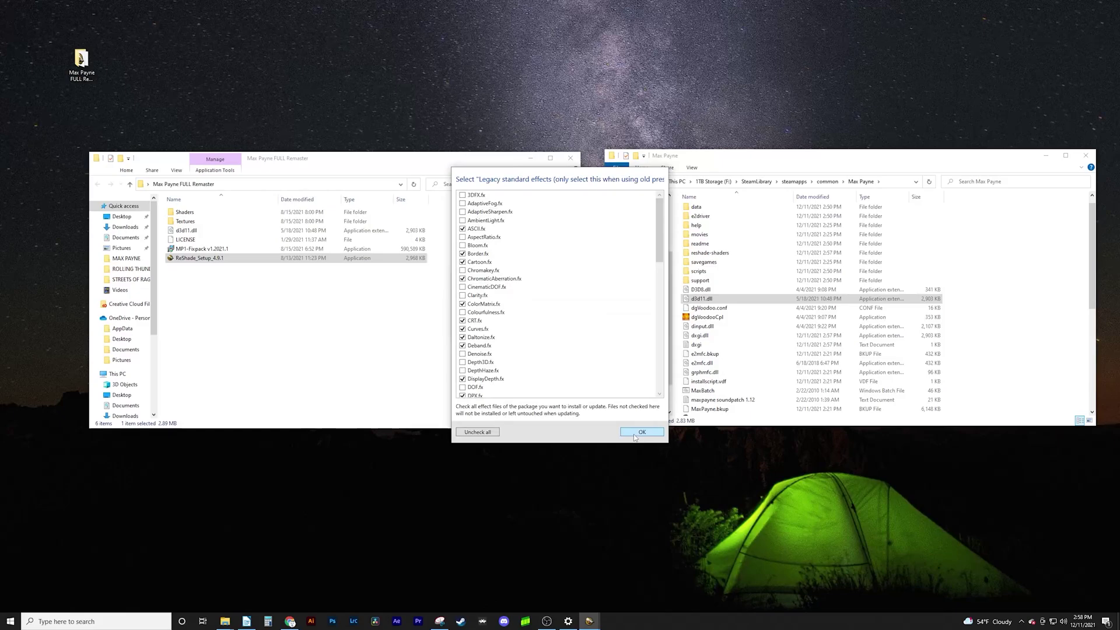
Tick every legacy .fx file, from FilmGrain2.fx to SurfaceBlur.fx, and confirm the installation.
scroll(466, 323, "down", 15)
left_click(463, 320)
left_click(463, 312)
left_click(462, 278)
left_click(463, 270)
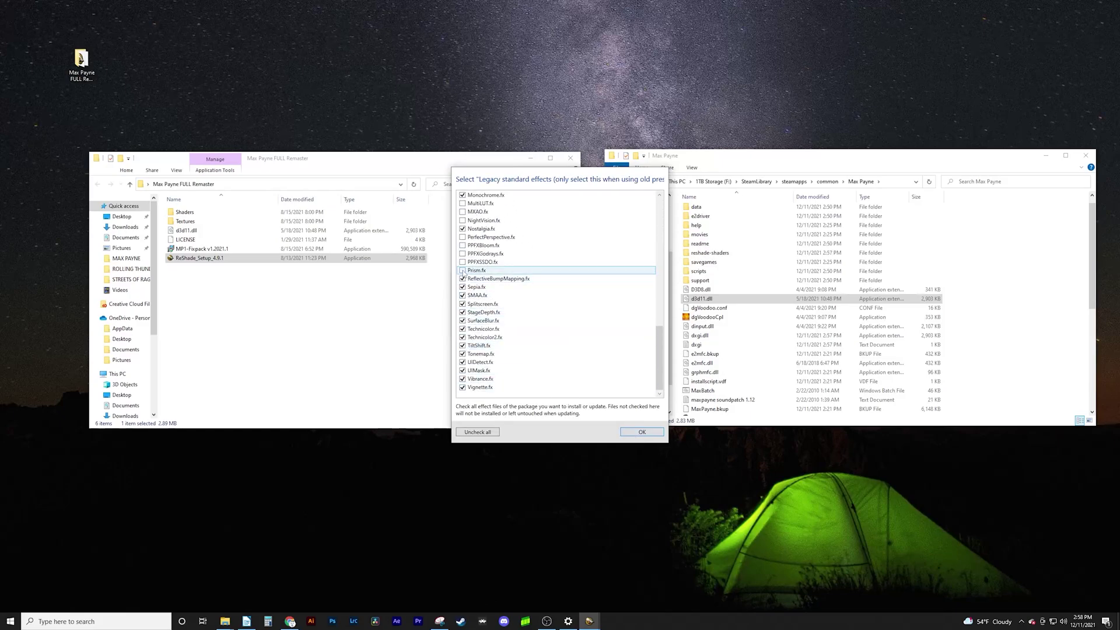
left_click(462, 261)
left_click(462, 253)
left_click(462, 245)
left_click(462, 237)
left_click(462, 204)
scroll(462, 263, "up", 7)
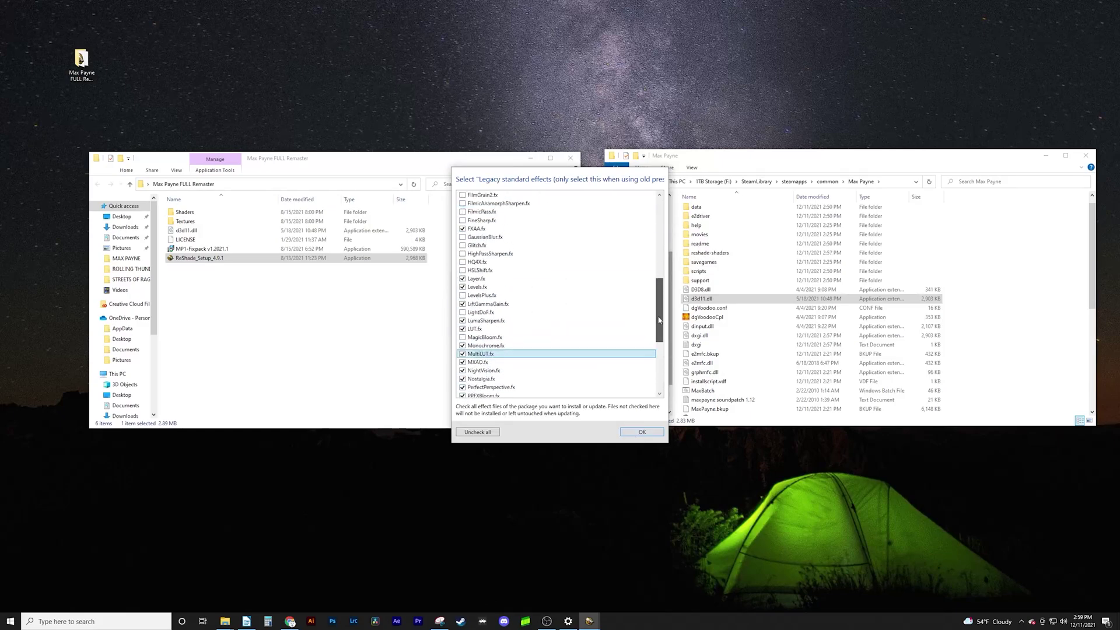
left_click(463, 321)
left_click(463, 295)
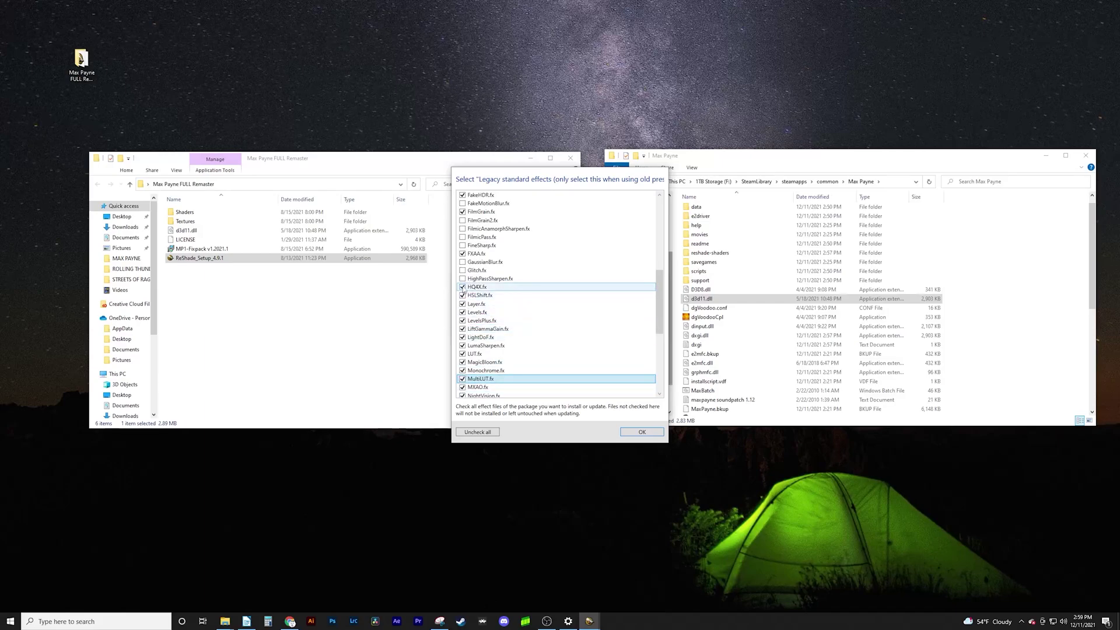
left_click(463, 278)
left_click(463, 262)
left_click(463, 245)
left_click(462, 237)
left_click(463, 228)
left_click(462, 220)
scroll(462, 203, "up", 5)
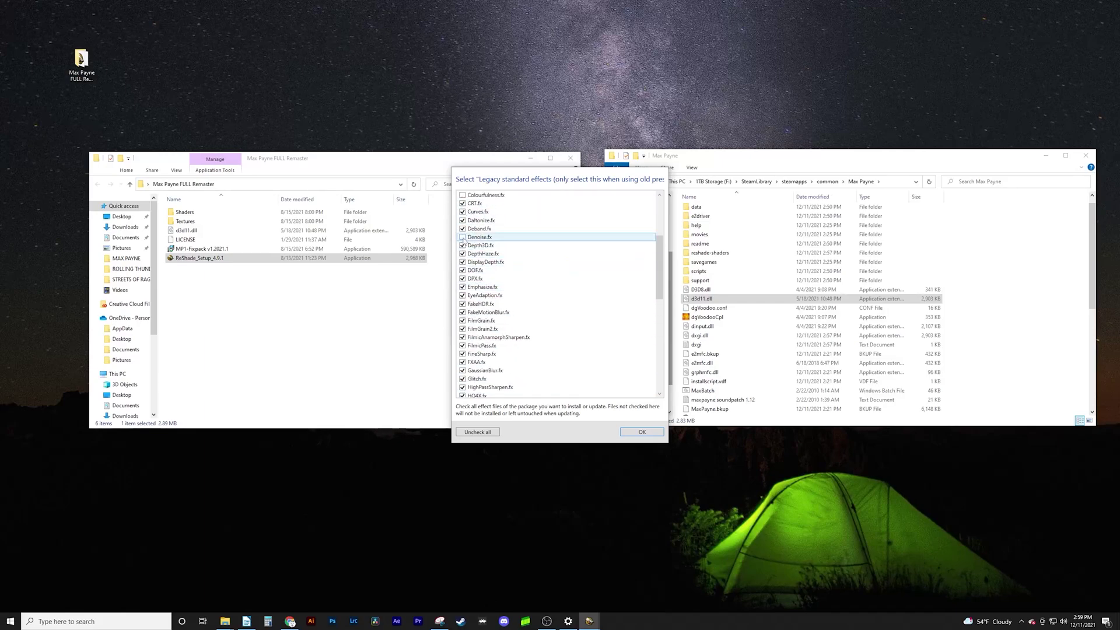
left_click(642, 432)
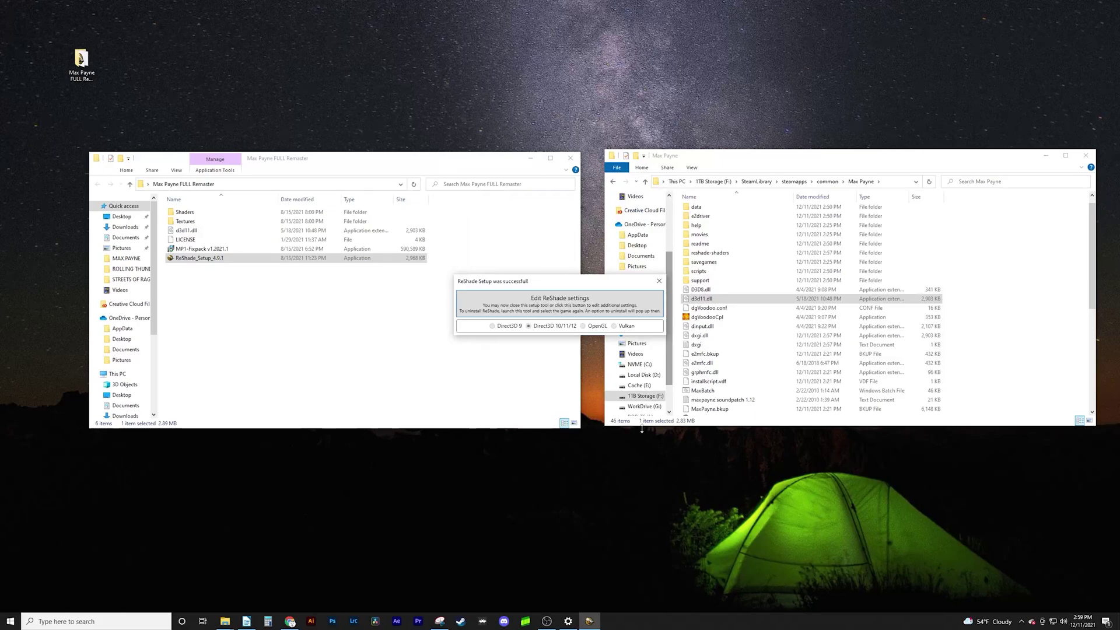
Close ReShade Setup and drag the remaster's Shaders and Textures folders into the game's reshade-shaders.
left_click(659, 282)
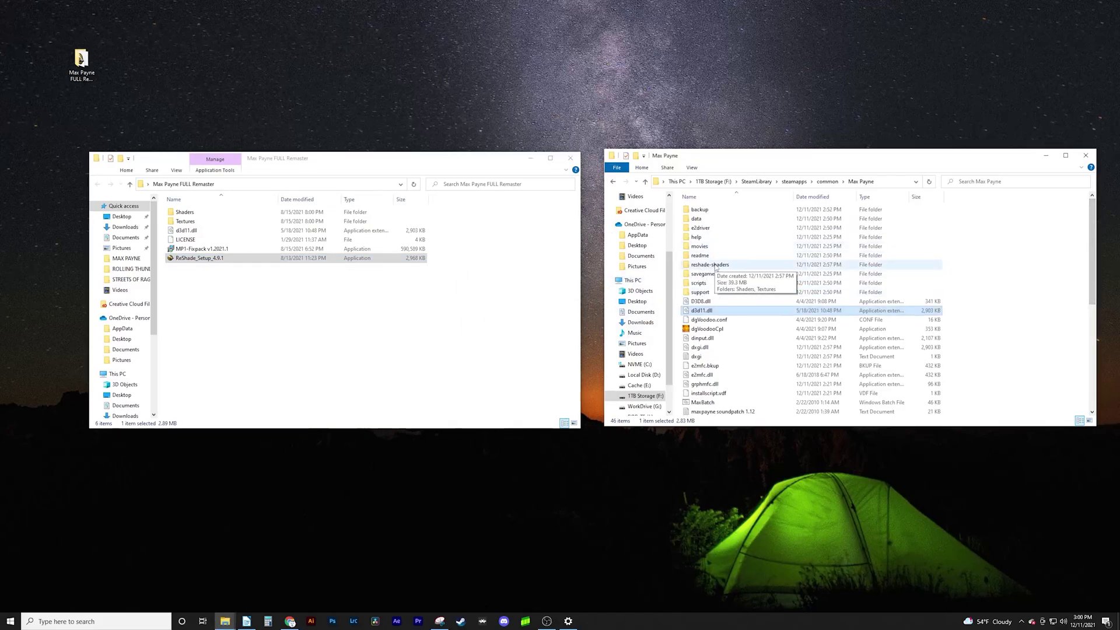
double_click(715, 266)
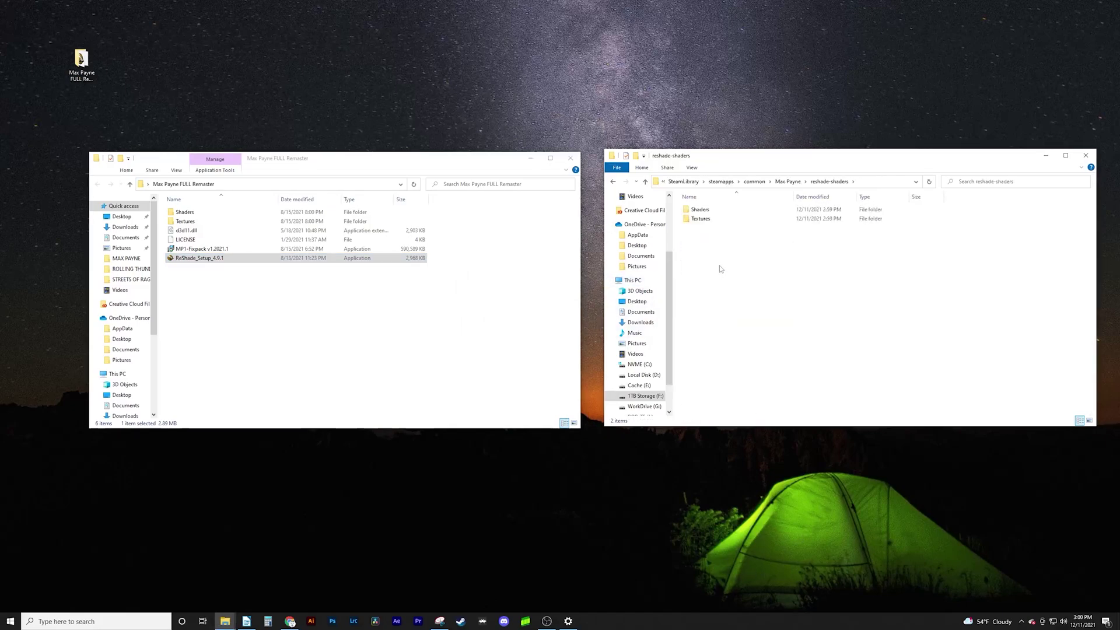
left_click(186, 222)
left_click(193, 215, "ctrl")
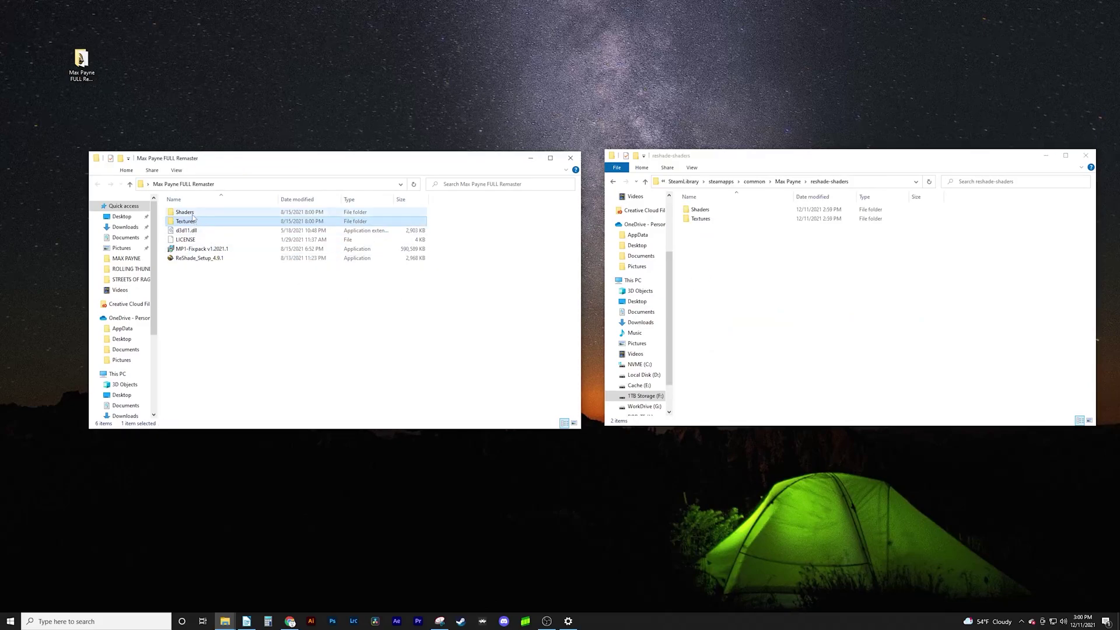
left_click_drag(189, 216, 810, 314)
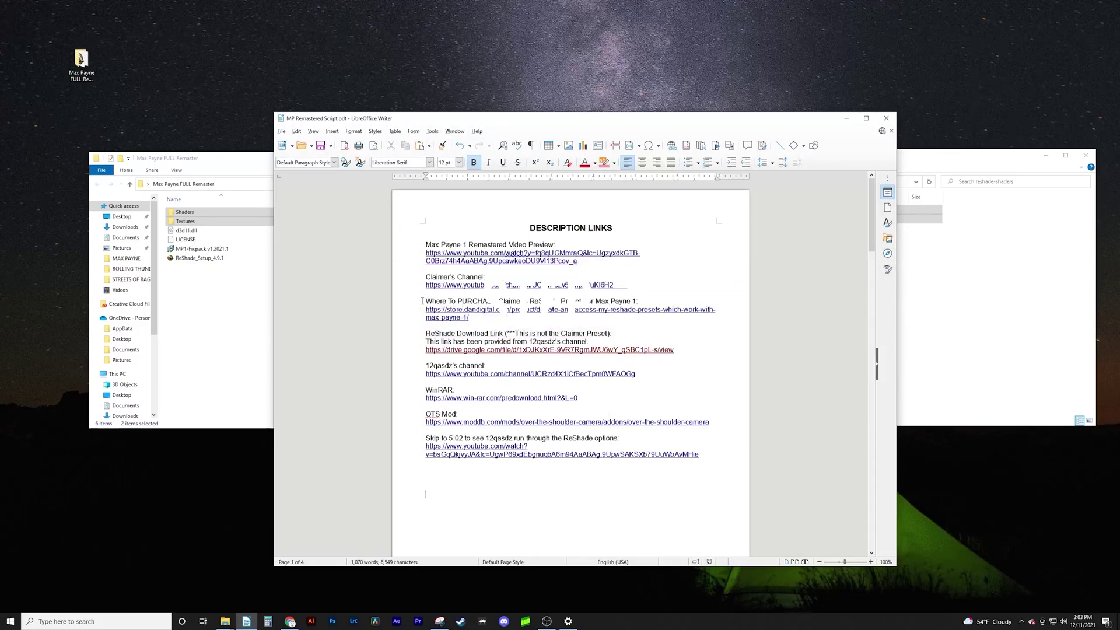
Highlight the script's 'Where To PURCHASE' Claimer preset line and move the Max_Payne download to the desktop.
left_click_drag(425, 301, 714, 315)
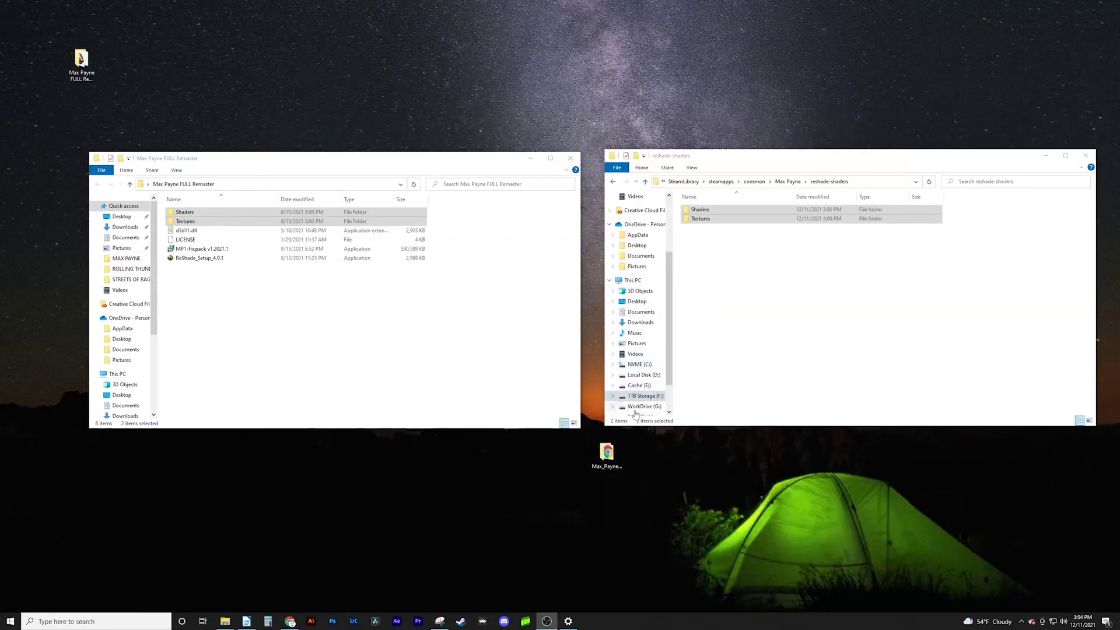
left_click_drag(606, 456, 132, 66)
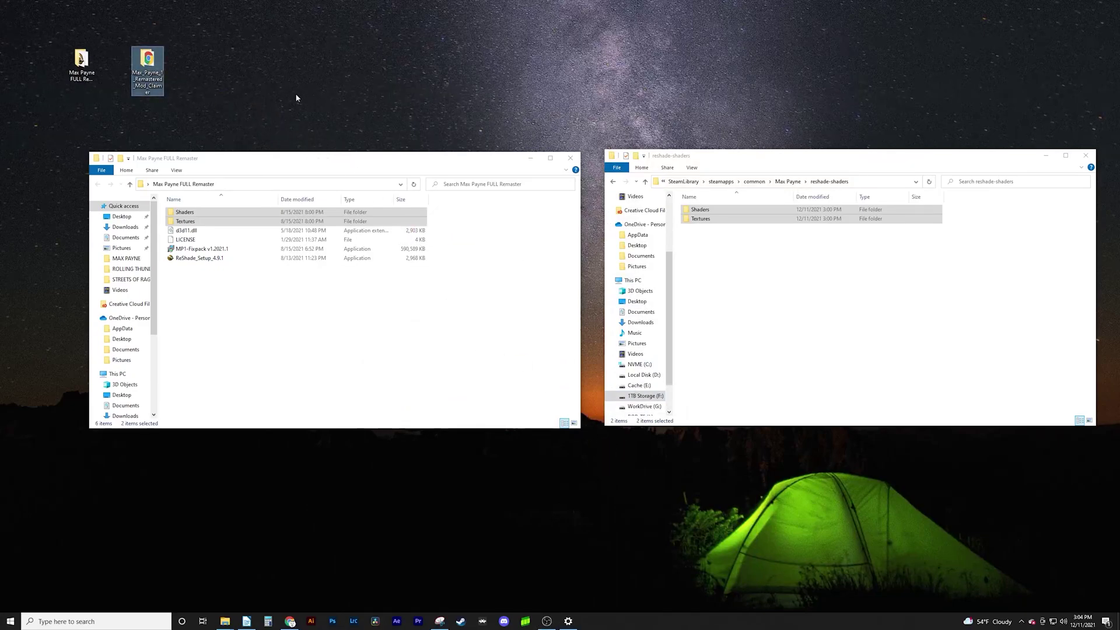
Open the desktop Max Payne mod's 01_Graphic_Enhancement_Mod_files folder.
left_click(571, 159)
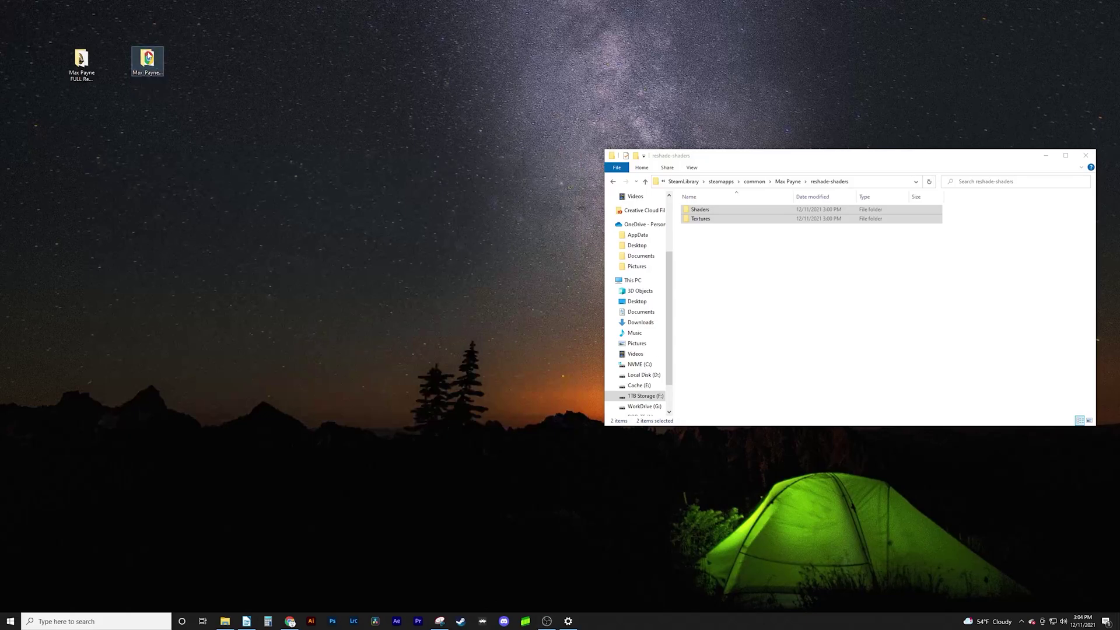
double_click(148, 58)
left_click(196, 214)
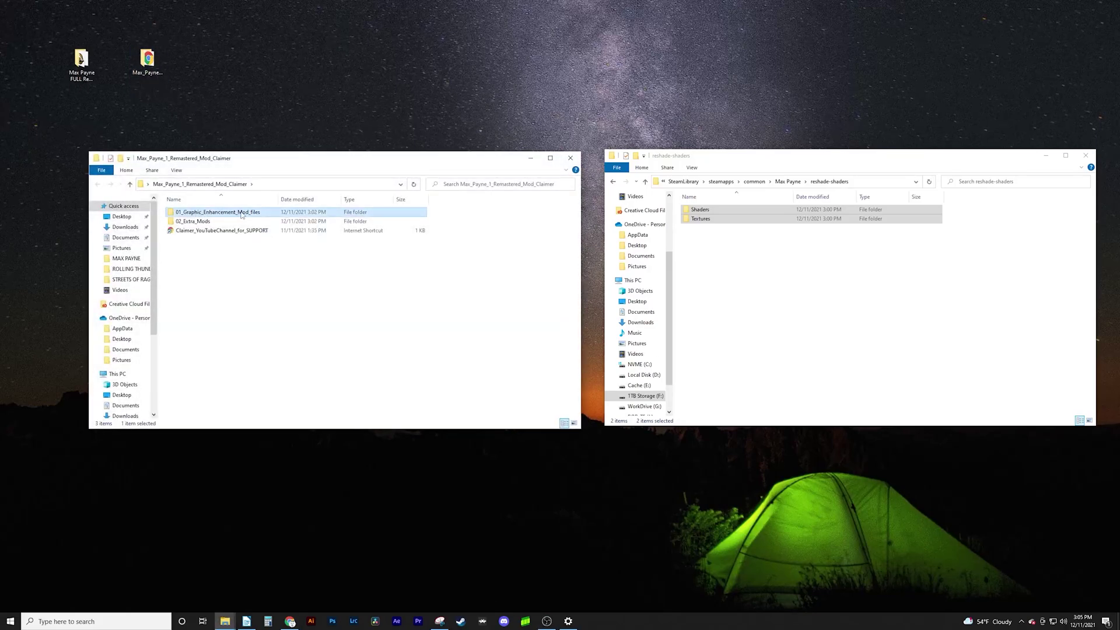
double_click(242, 213)
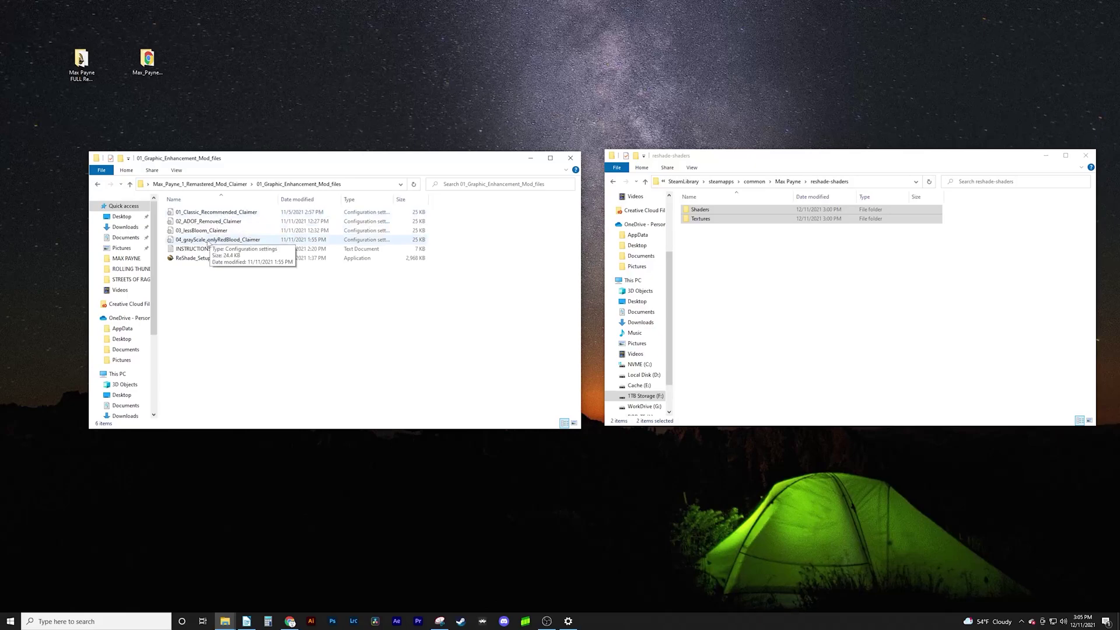
Copy the four Claimer .ini presets into the Max Payne game folder and select the script's OTS Mod link.
left_click(793, 182)
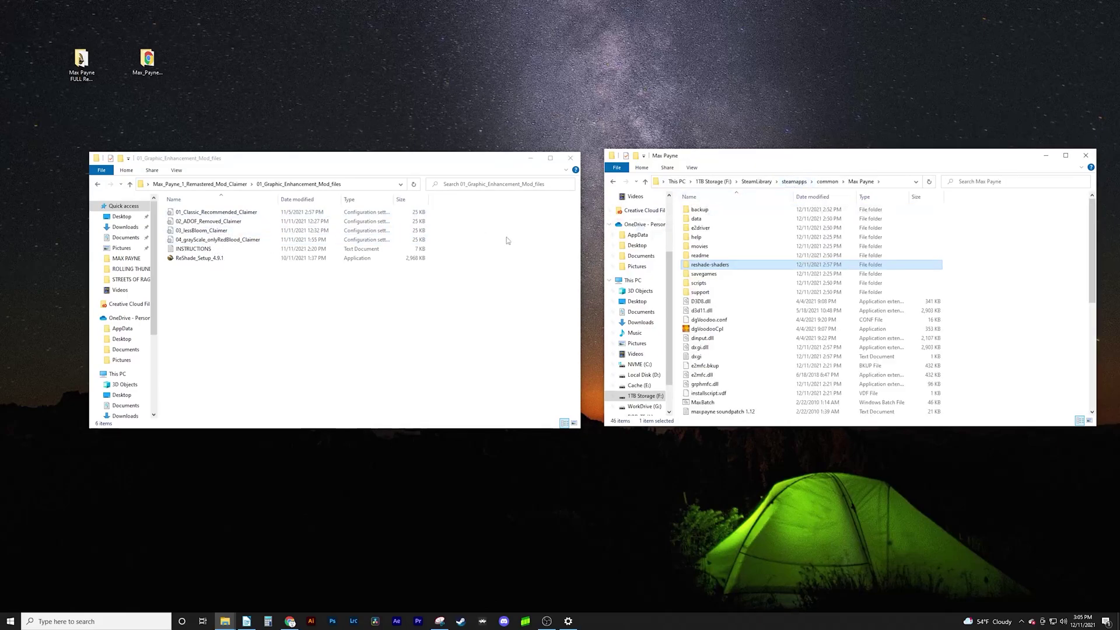
left_click(201, 239, "shift")
left_click_drag(194, 244, 768, 360)
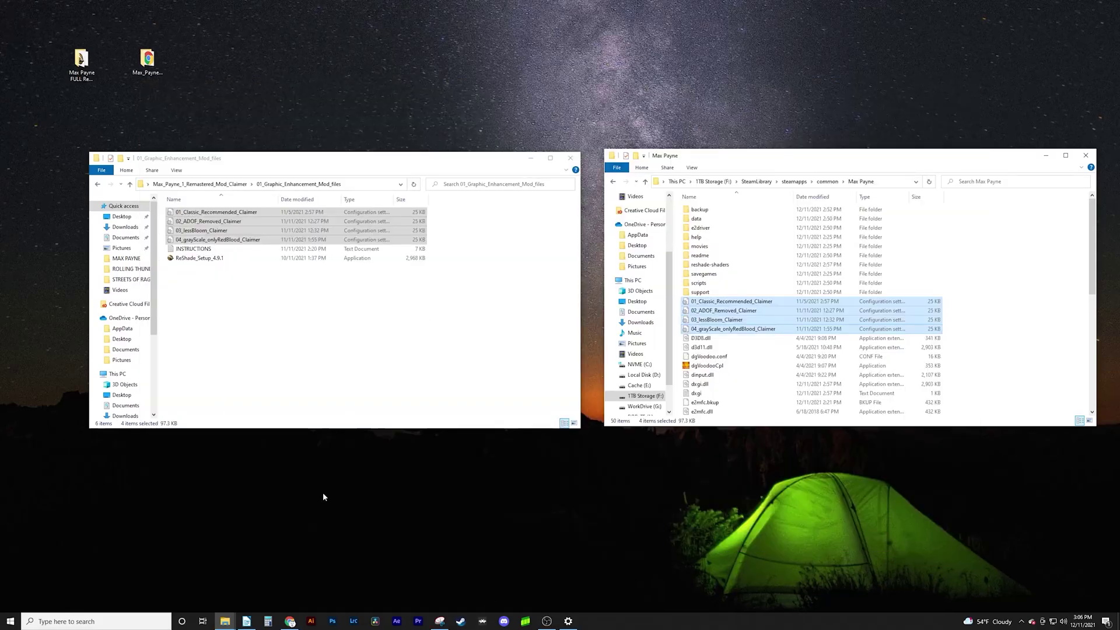
left_click(246, 621)
left_click_drag(414, 384, 703, 395)
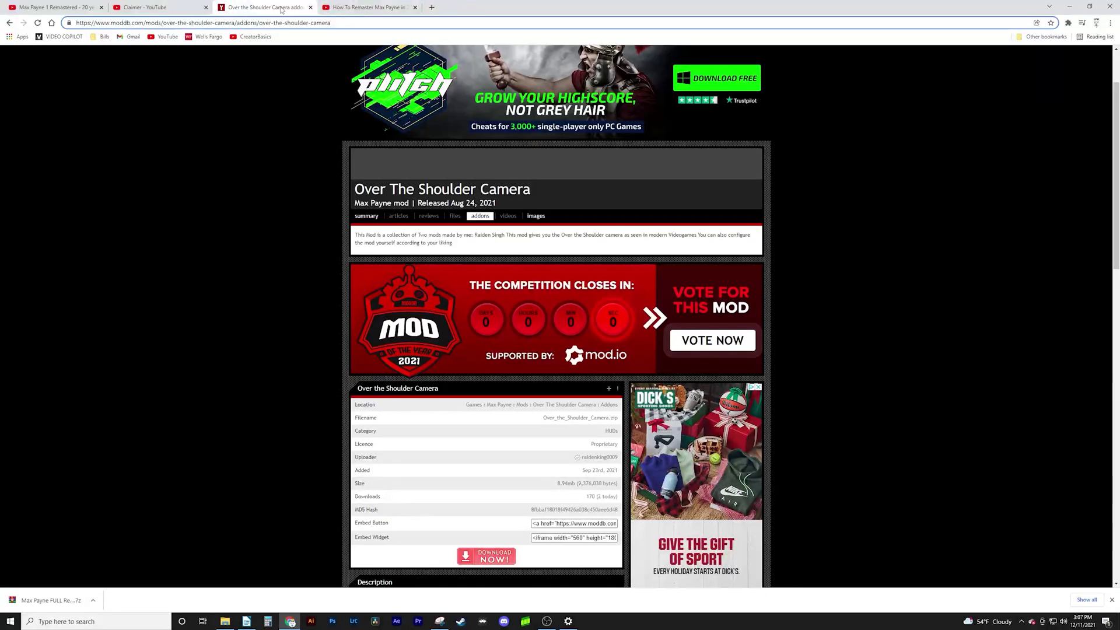
Download Over_the_Shoulder_Camera.zip from ModDB and show it in the Downloads folder.
scroll(551, 349, "down", 3)
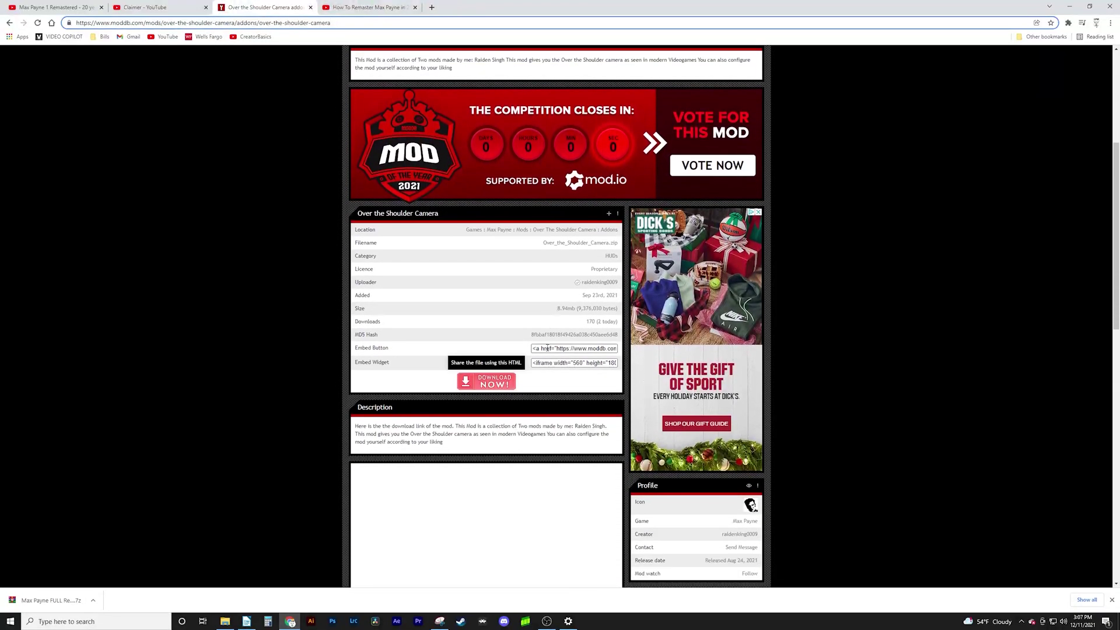
left_click(488, 382)
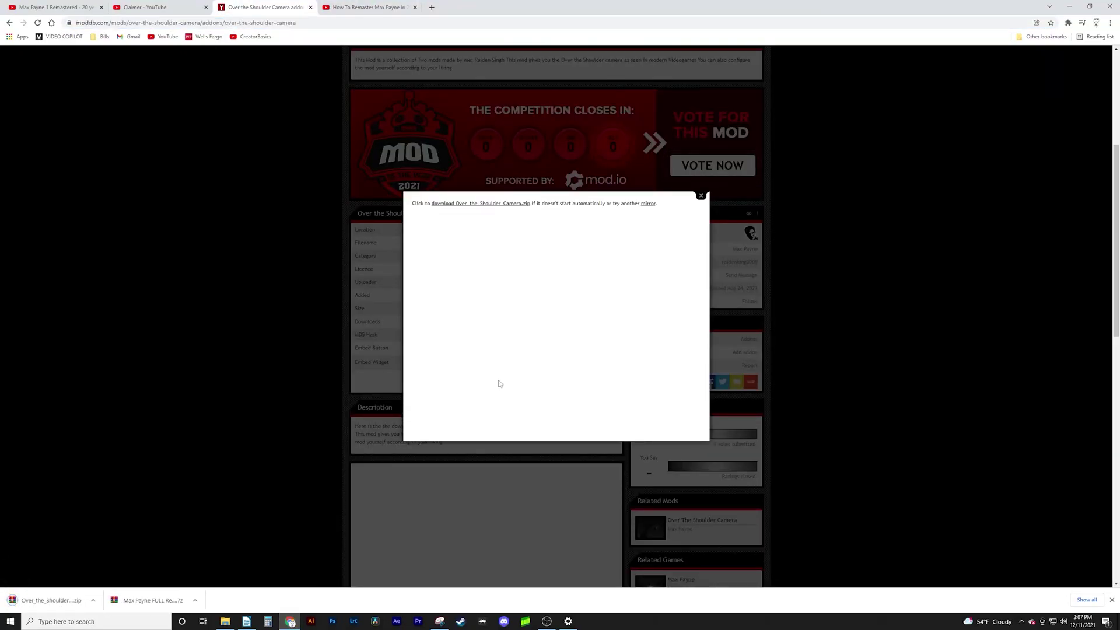
left_click(309, 353)
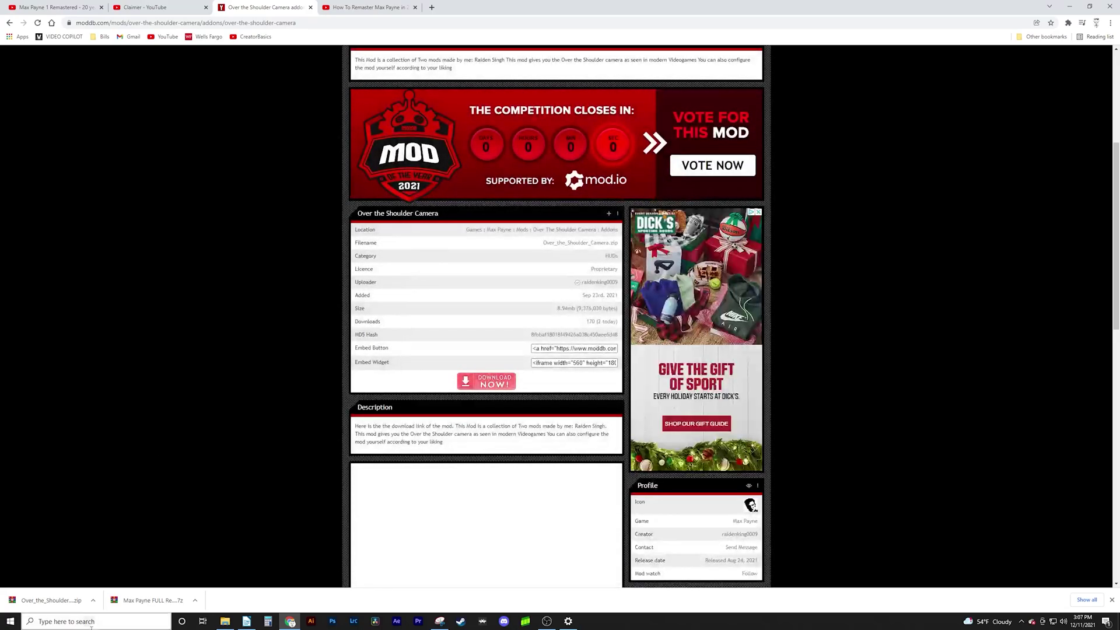
left_click(94, 606)
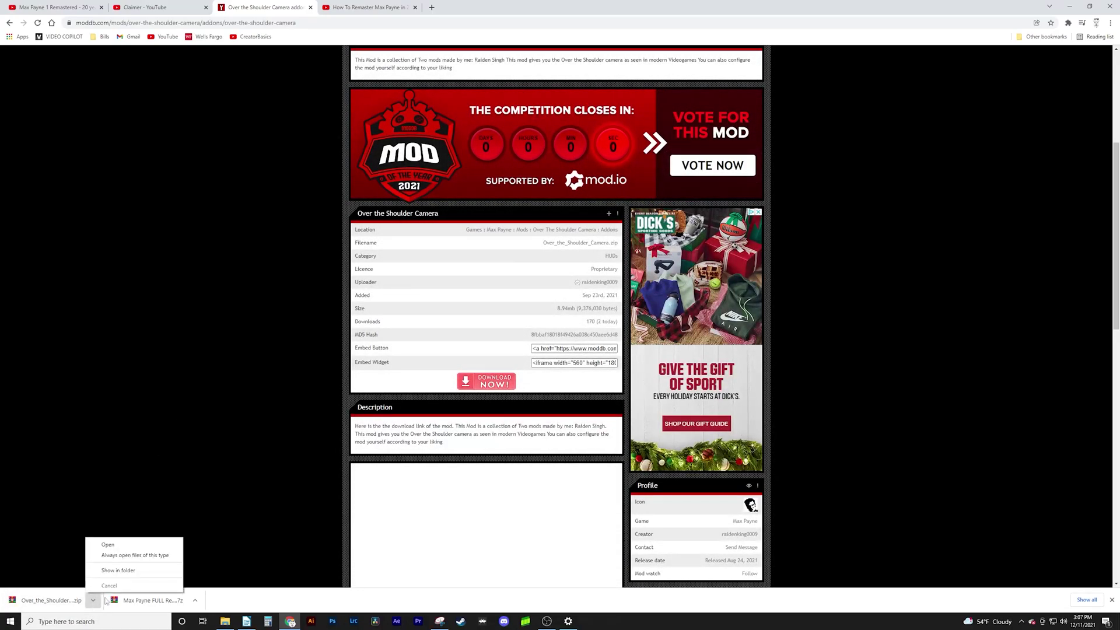
left_click(131, 570)
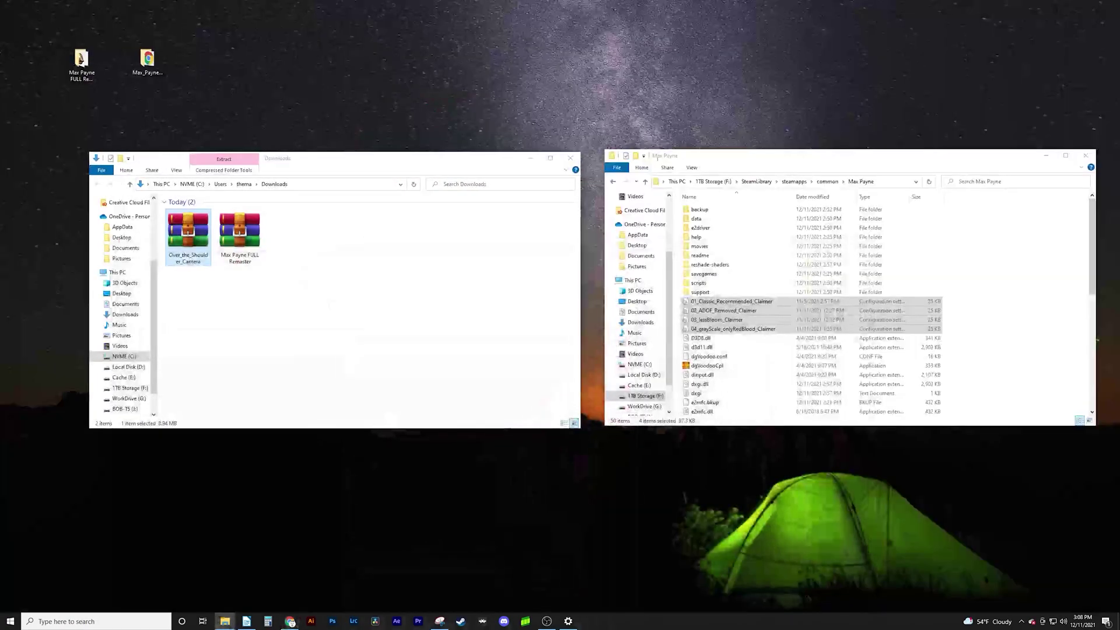
Open the camera mod zip and copy the archive password from Password.txt.
double_click(188, 243)
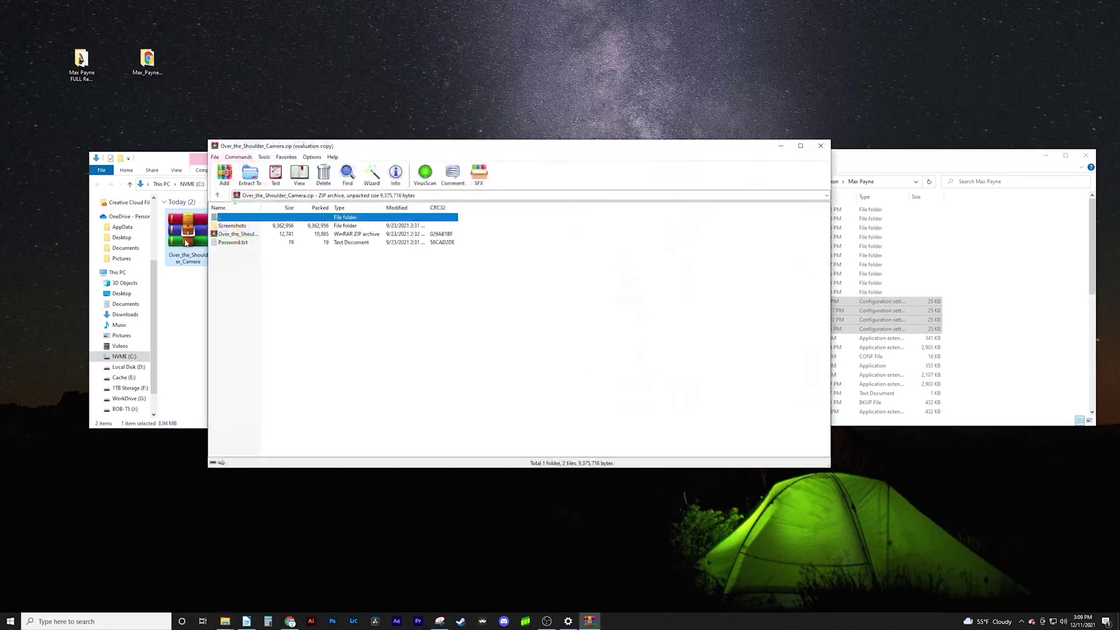
left_click(234, 243)
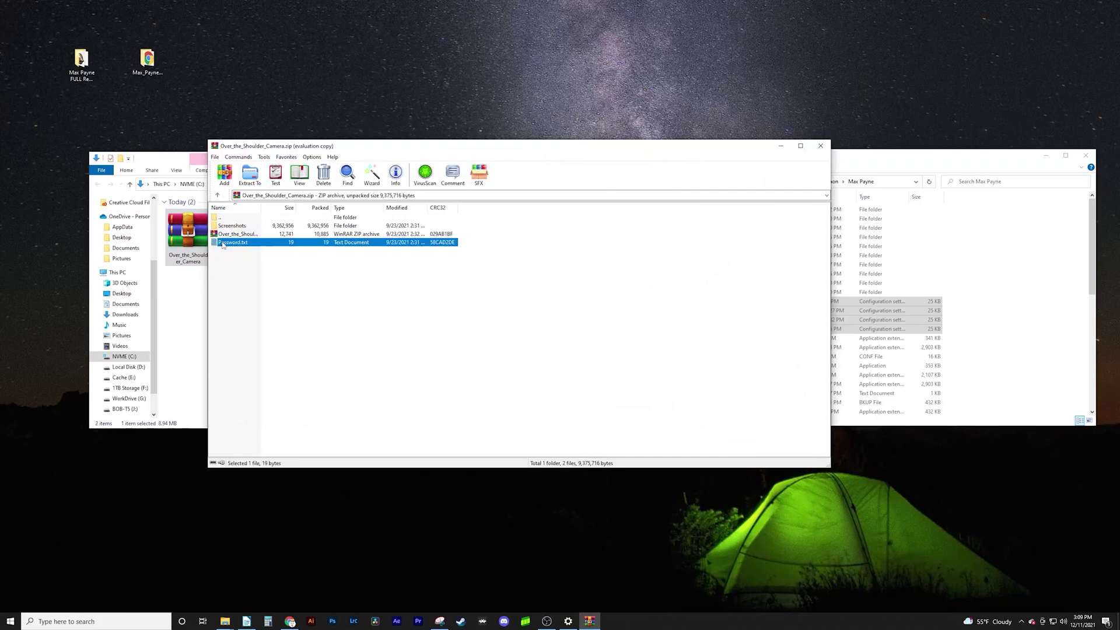
double_click(224, 243)
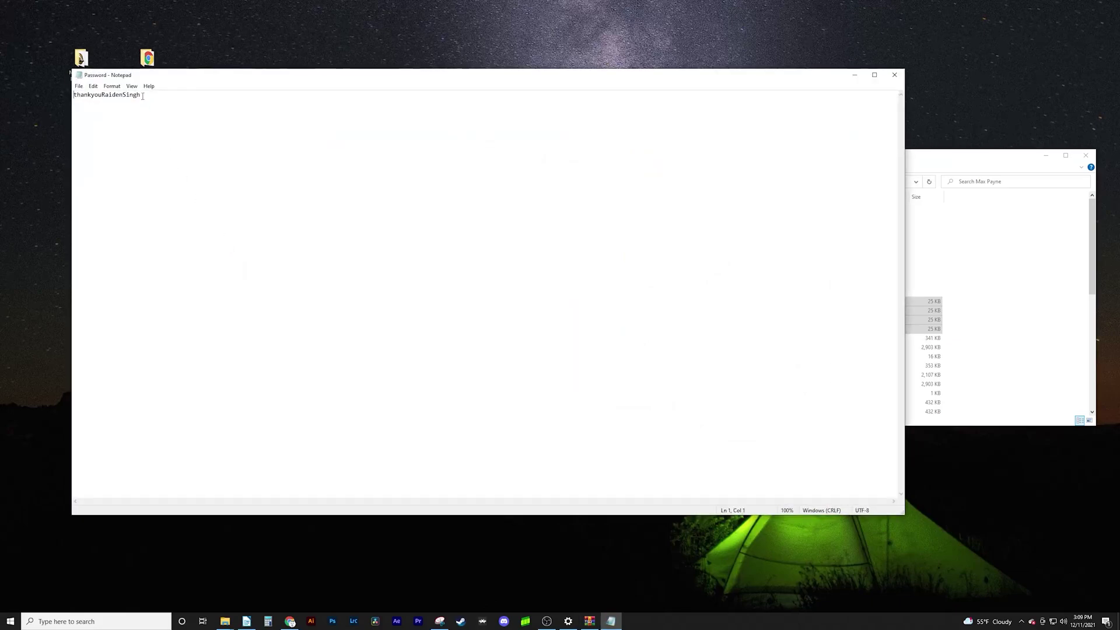
left_click_drag(141, 95, 76, 100)
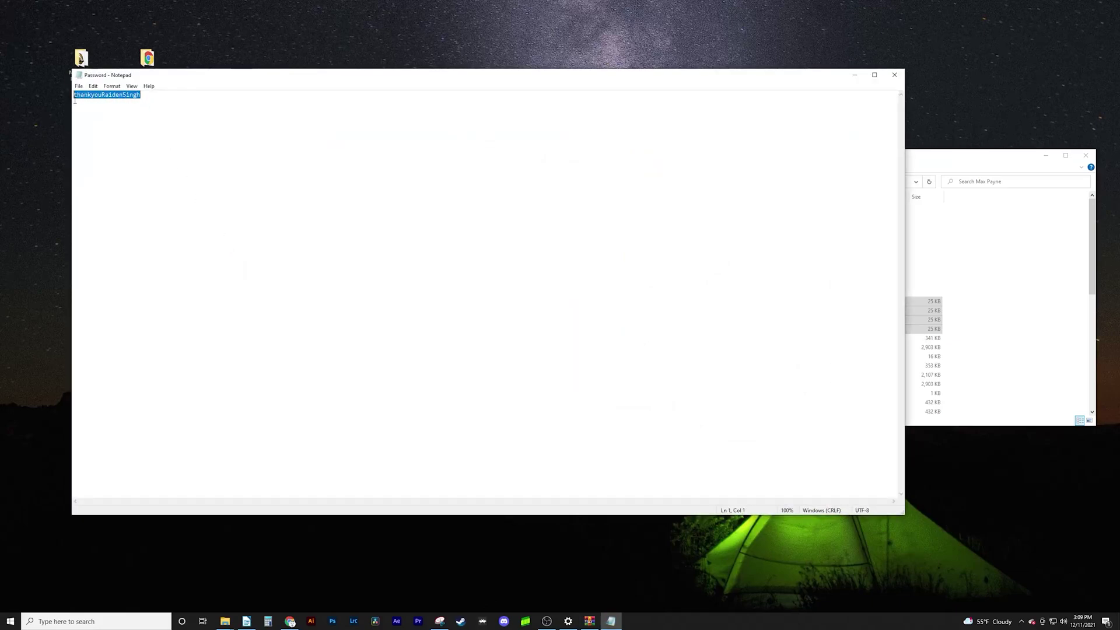
left_click(894, 74)
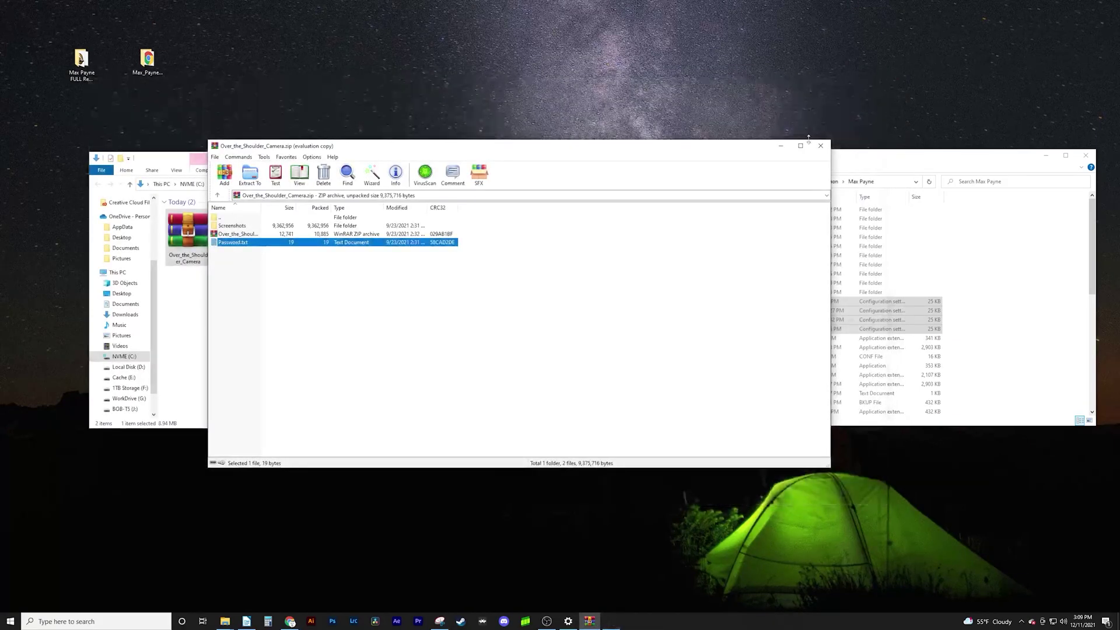
Extract Over_the_Shoulder_collection to the desktop using the pasted password, then close WinRAR.
left_click(237, 234)
double_click(236, 234)
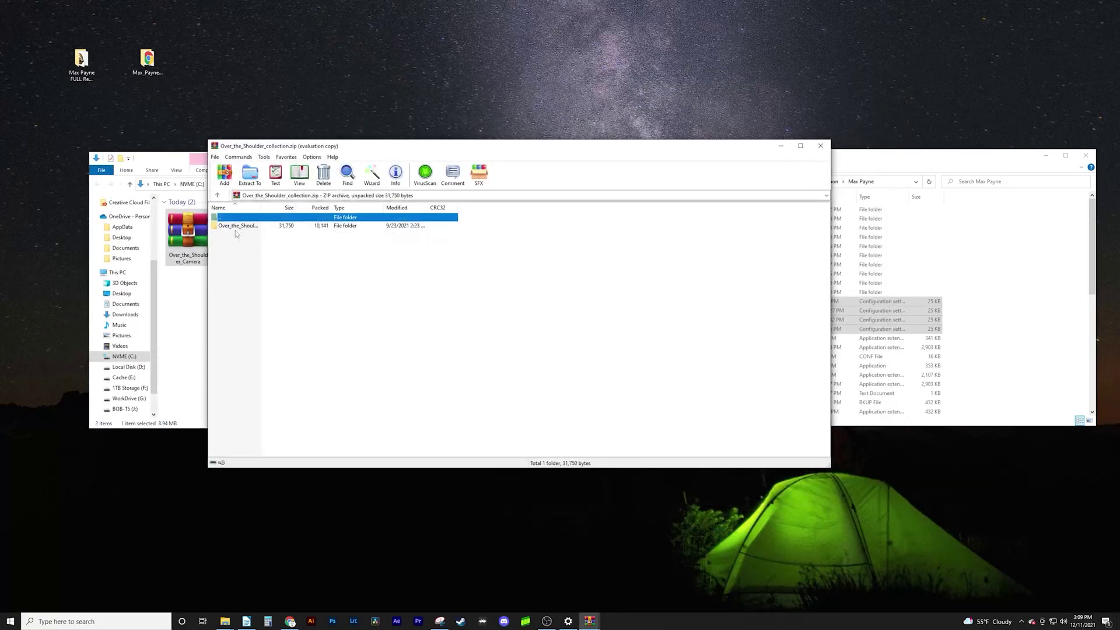
left_click(248, 227)
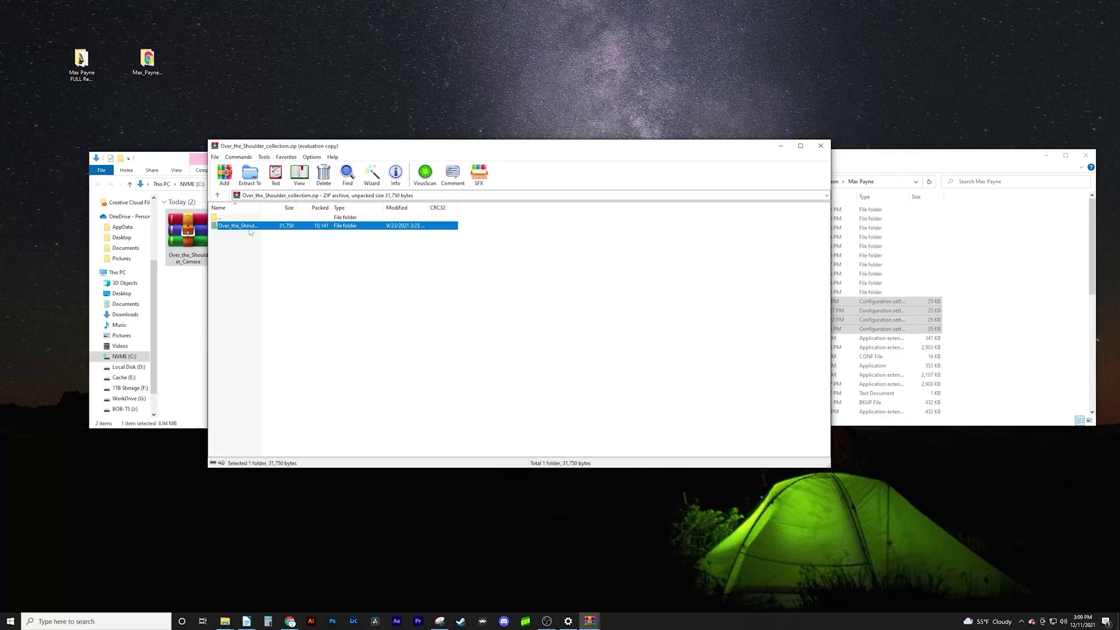
left_click_drag(247, 231, 214, 85)
key("ctrl+v")
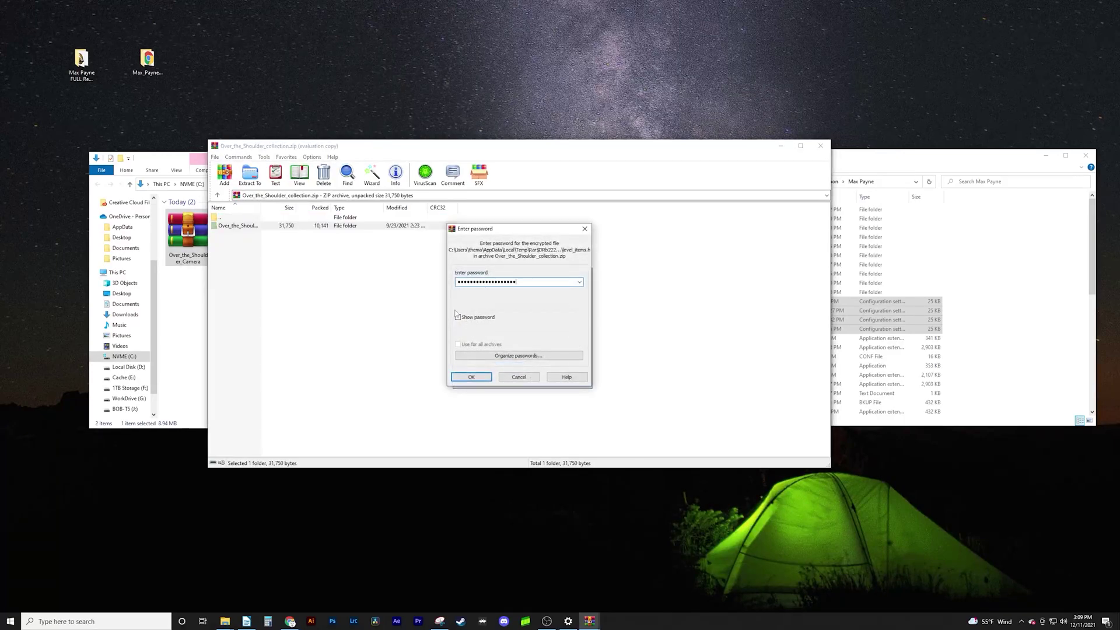
left_click(458, 317)
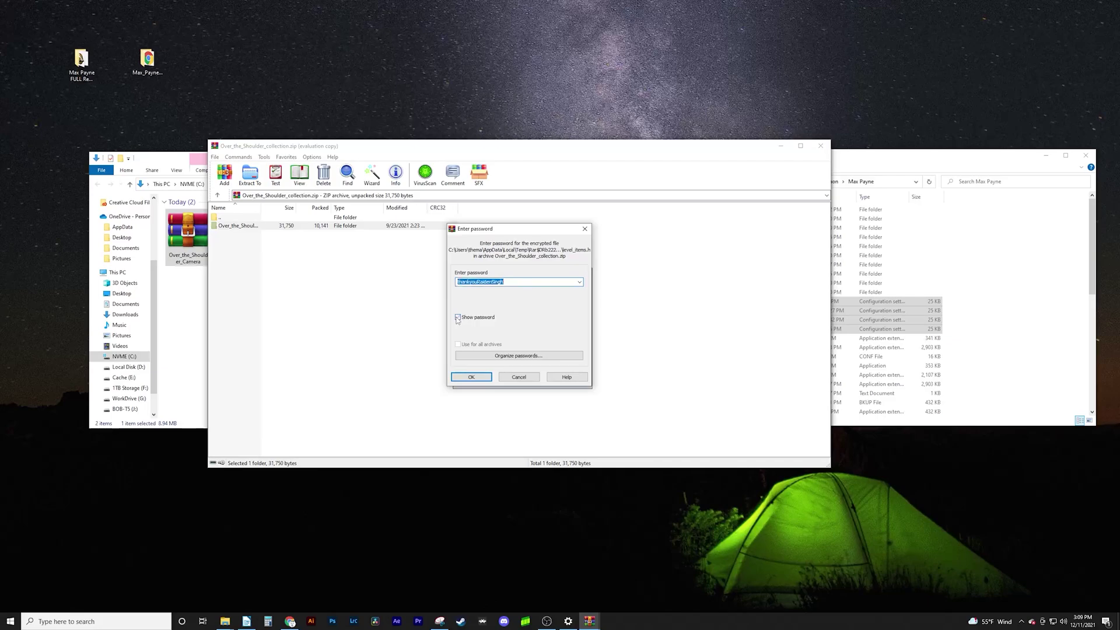
left_click(471, 378)
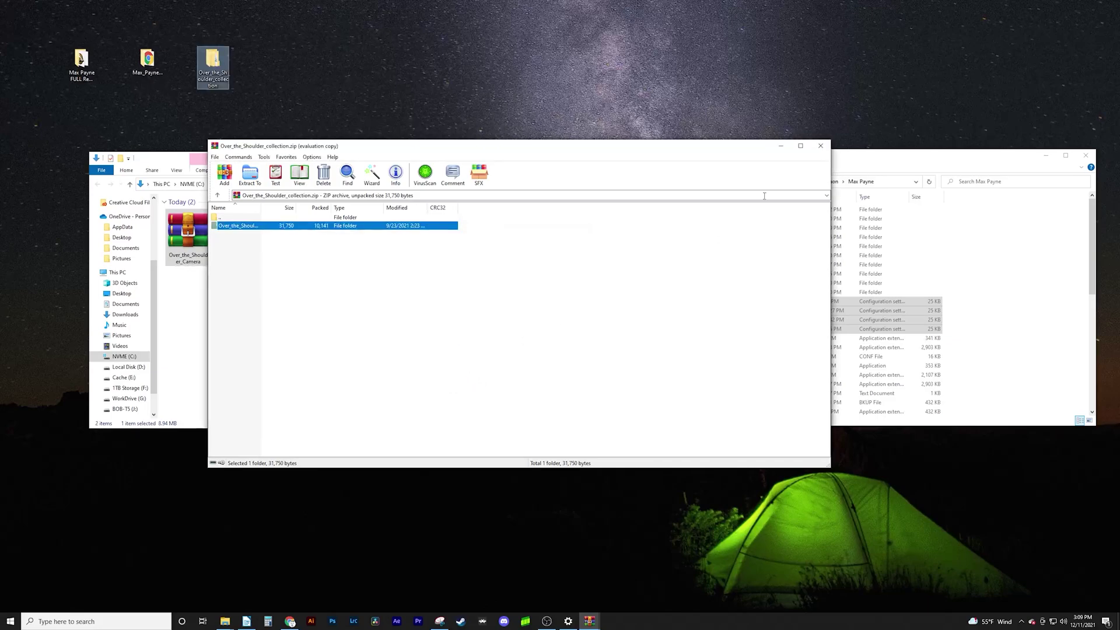
left_click(821, 146)
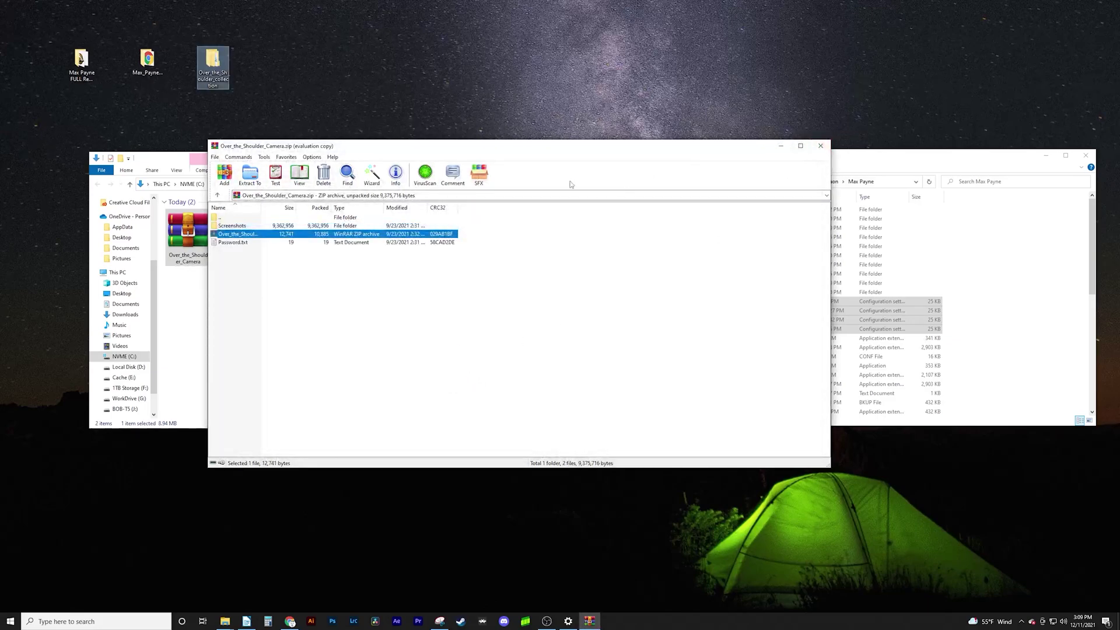
left_click(824, 146)
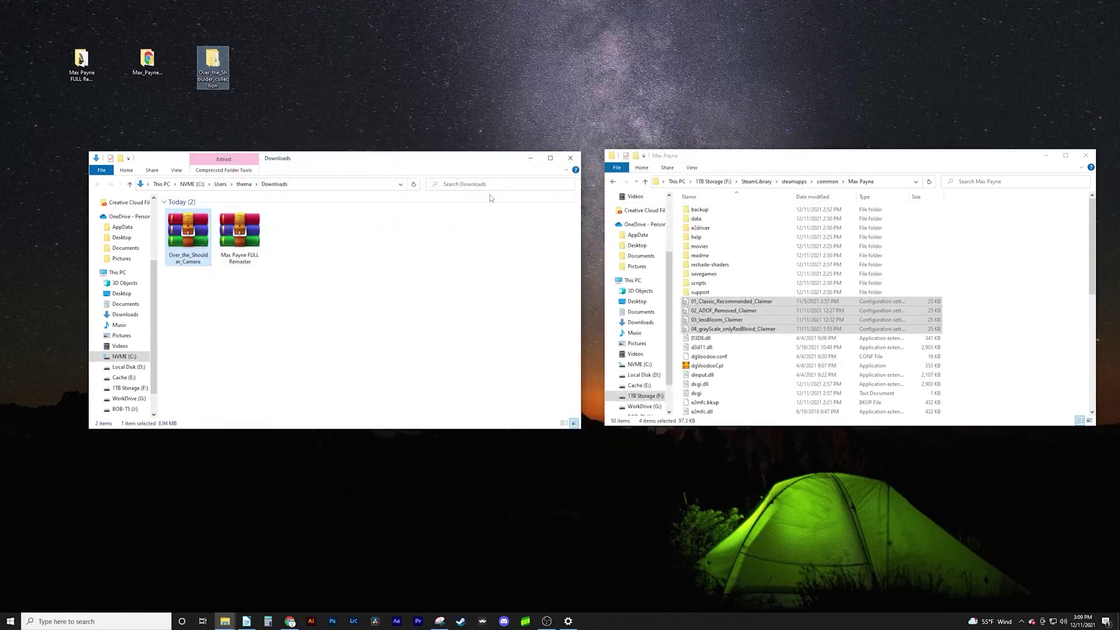
Copy the data folder from Over_the_Shoulder_collection\Max Payne 1 into the Max Payne game folder.
left_click(571, 158)
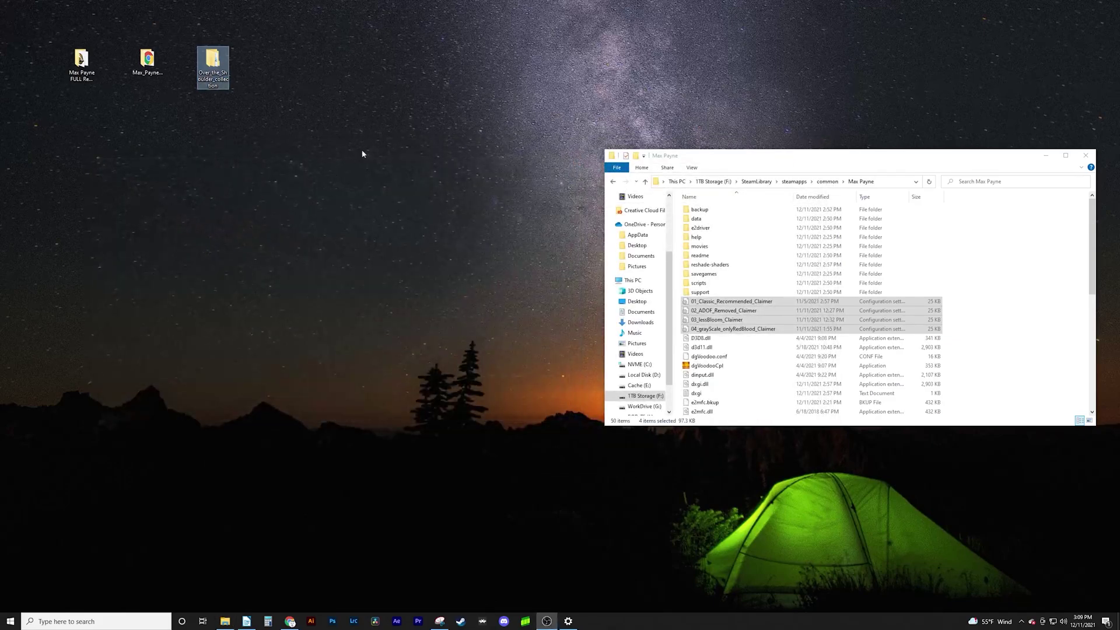
double_click(210, 66)
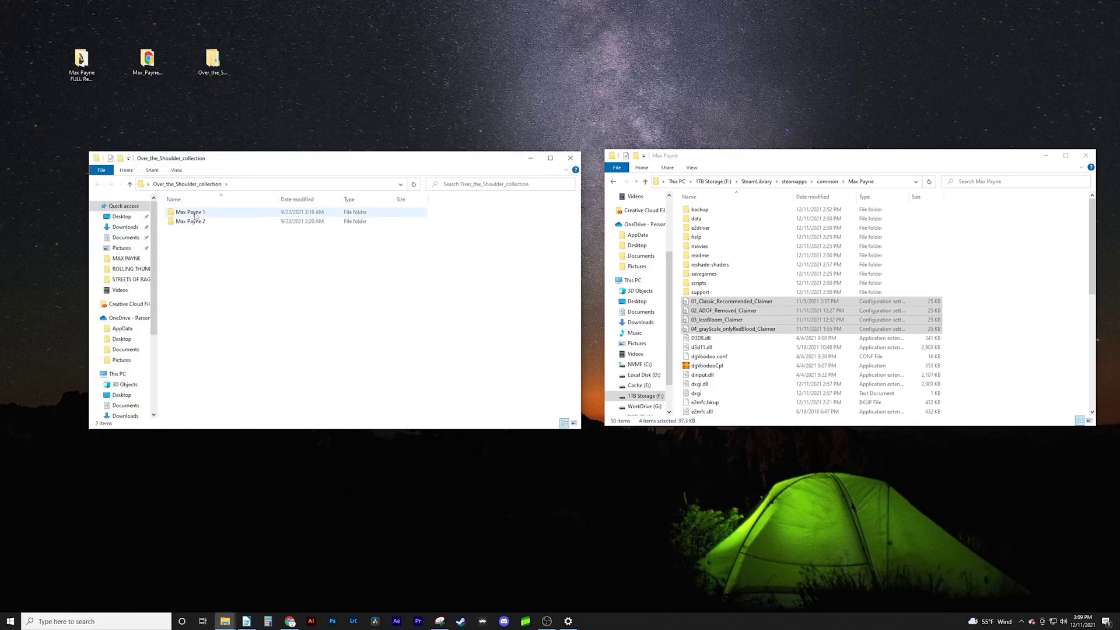
double_click(192, 213)
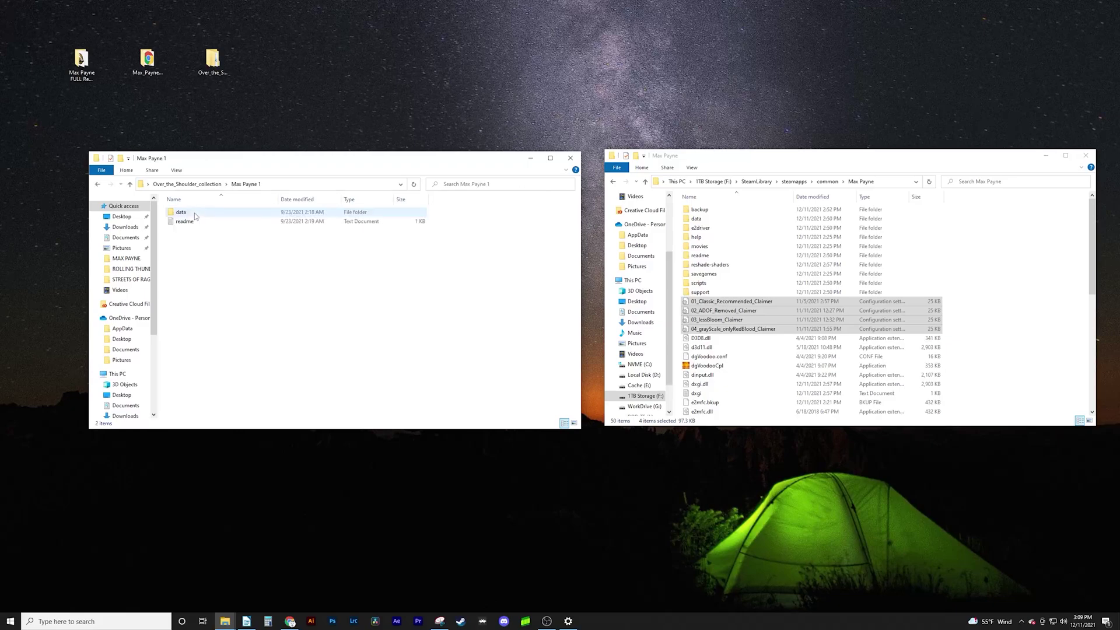
left_click(191, 213)
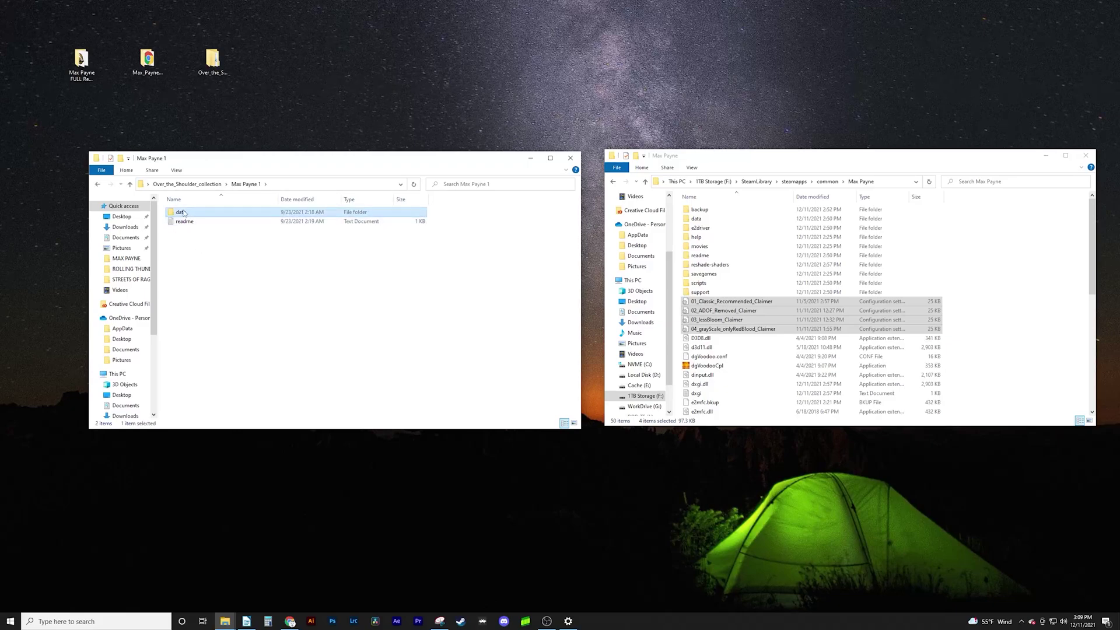
left_click_drag(183, 213, 768, 376)
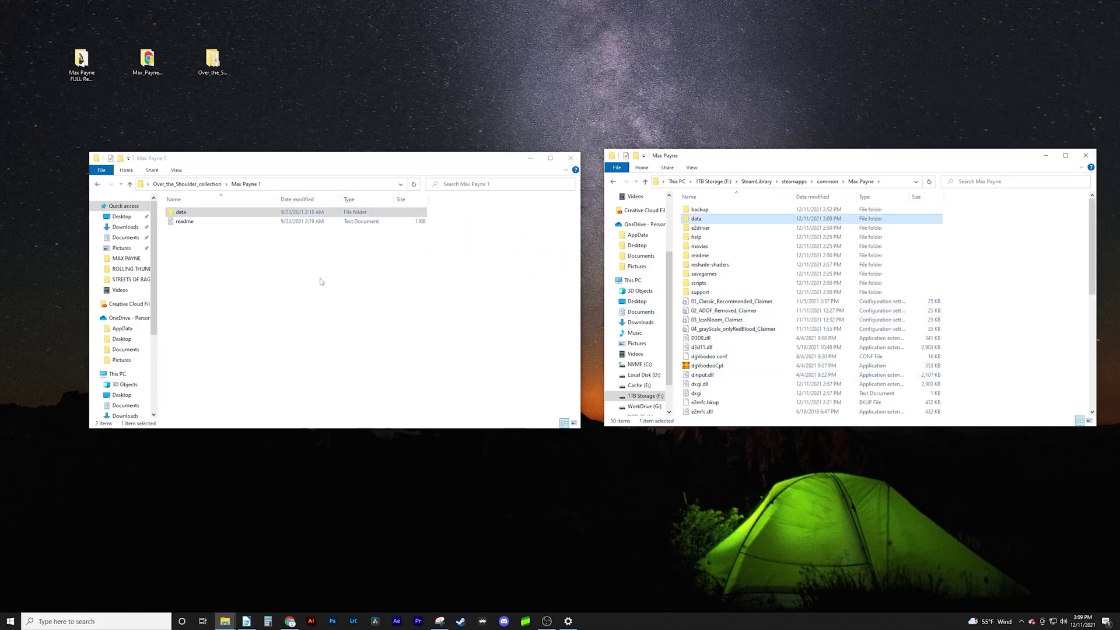
left_click(570, 158)
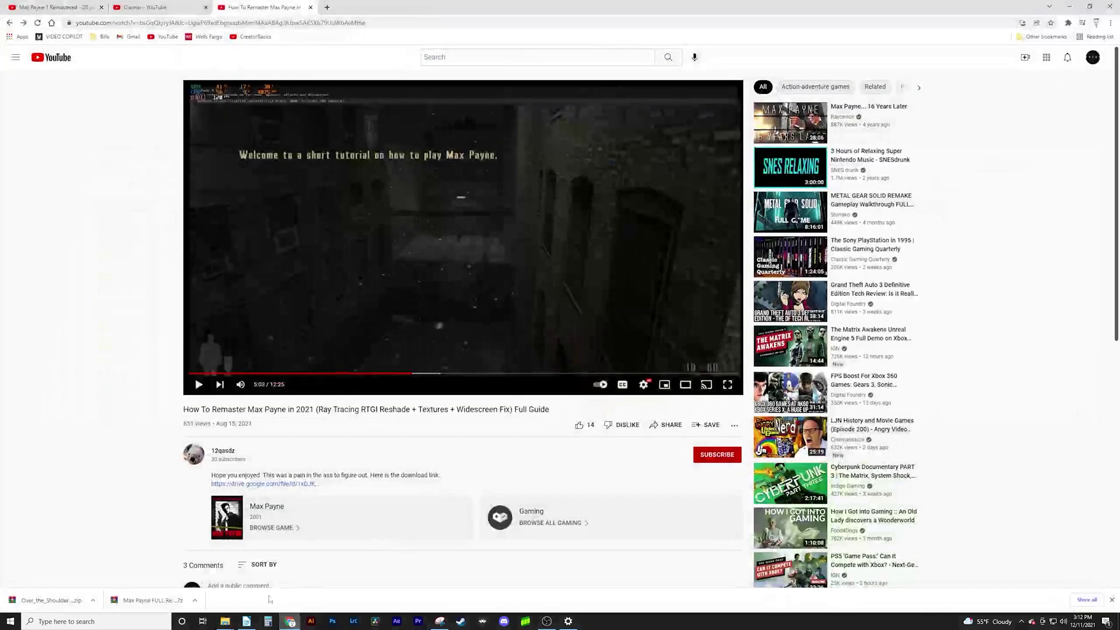
Highlight the YouTube channel details, then switch to Steam's Max Payne library page.
left_click_drag(260, 457, 211, 452)
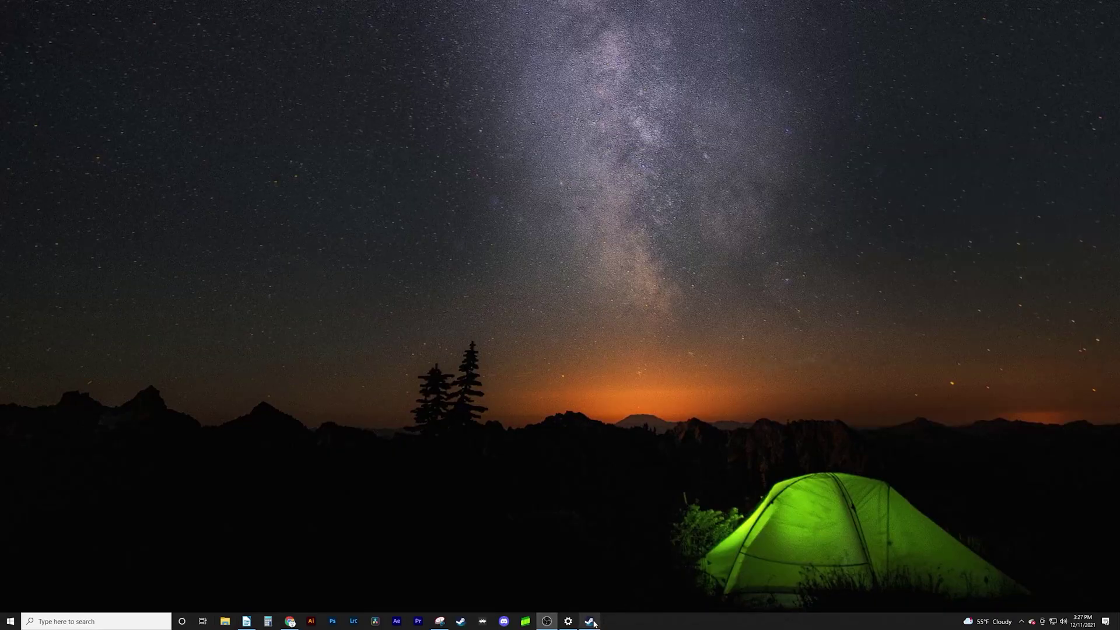
left_click(592, 622)
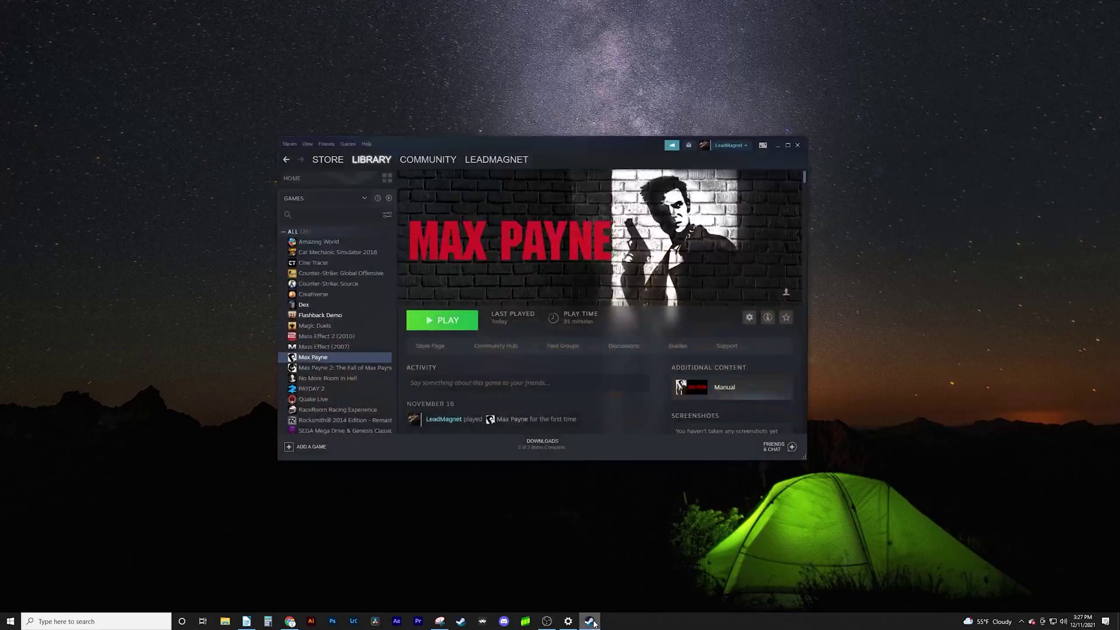
Launch Max Payne and set all detail options to High in the launcher.
left_click(442, 320)
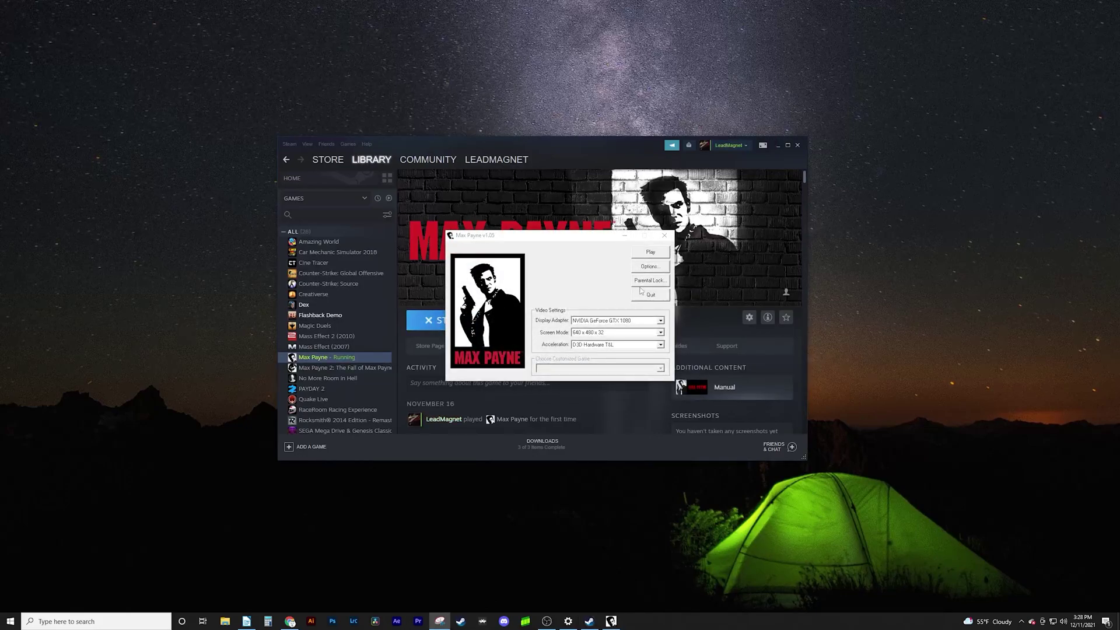
left_click(650, 267)
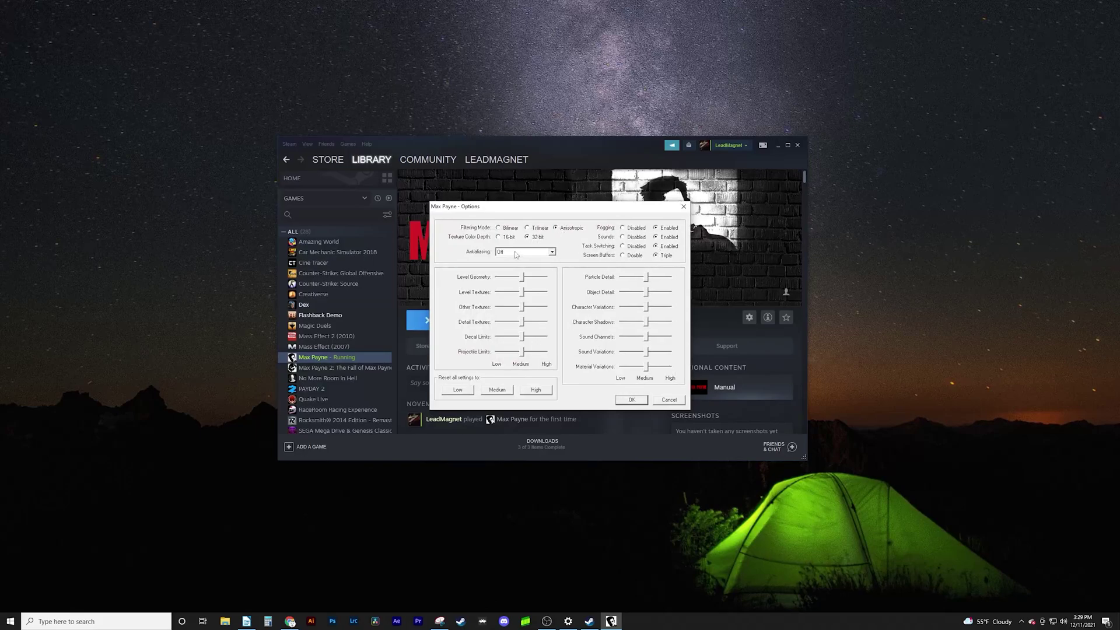
left_click(536, 390)
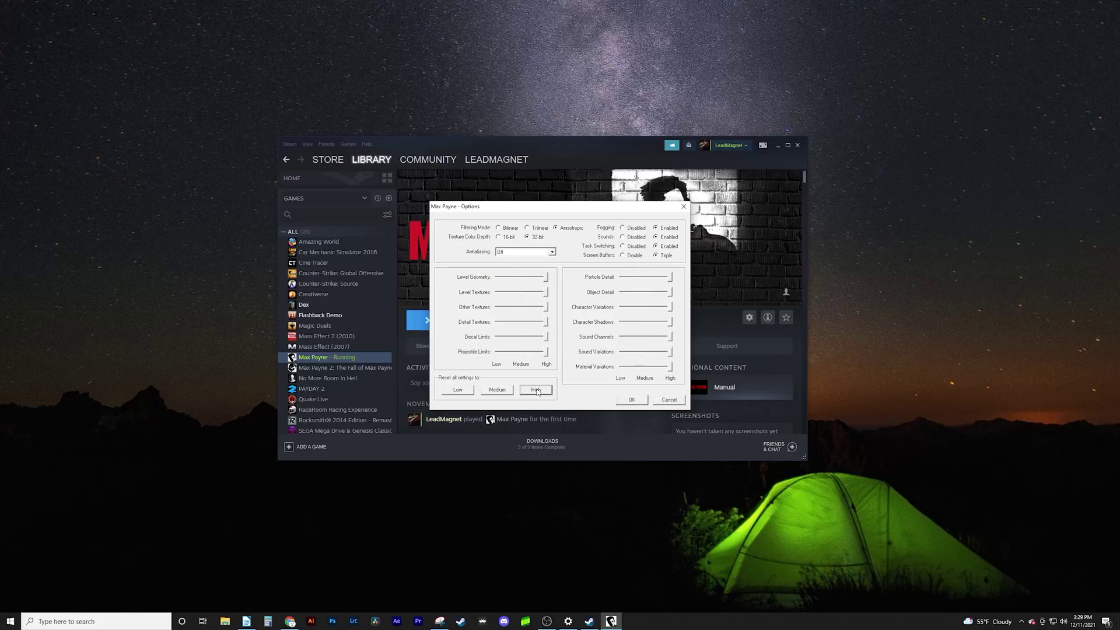
left_click(632, 402)
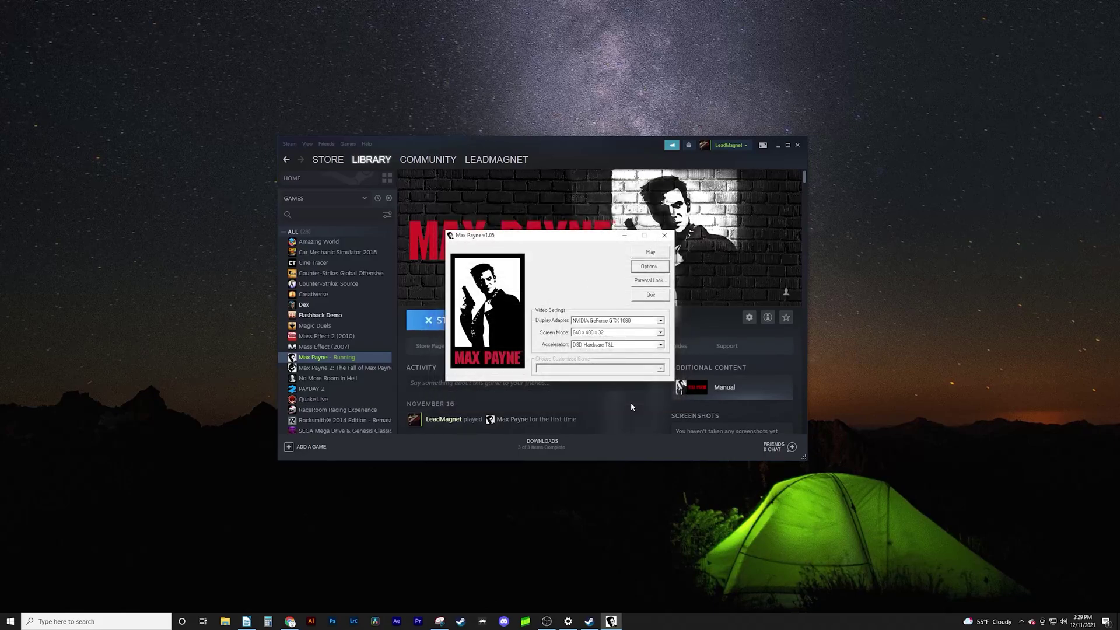
Choose the 1920 x 1080 x 32 screen mode and start the game.
left_click(660, 333)
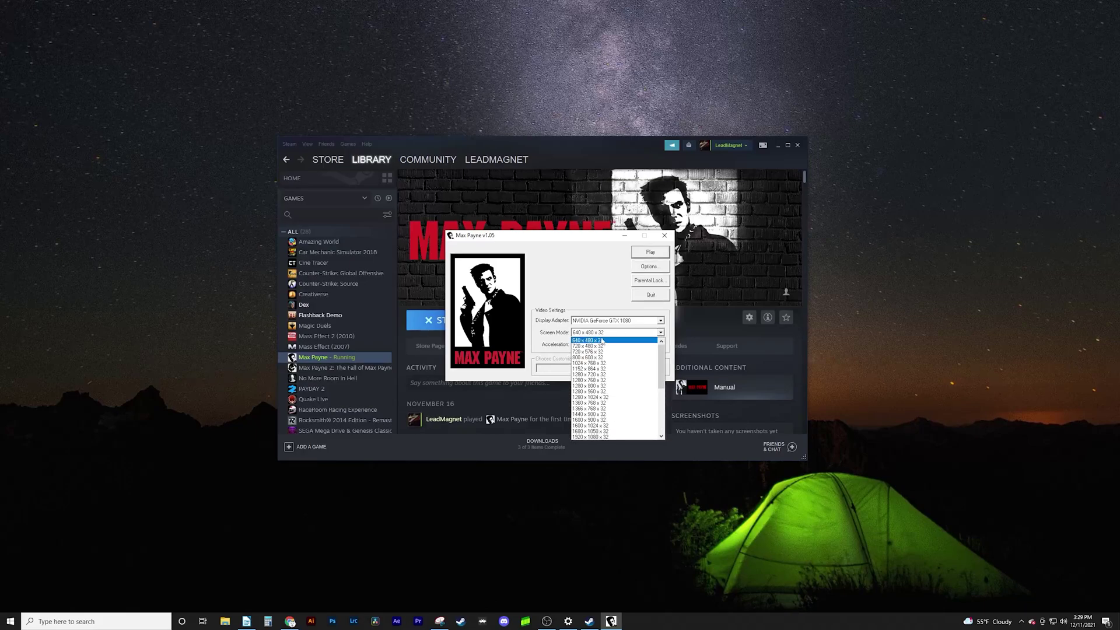
scroll(602, 350, "down", 1)
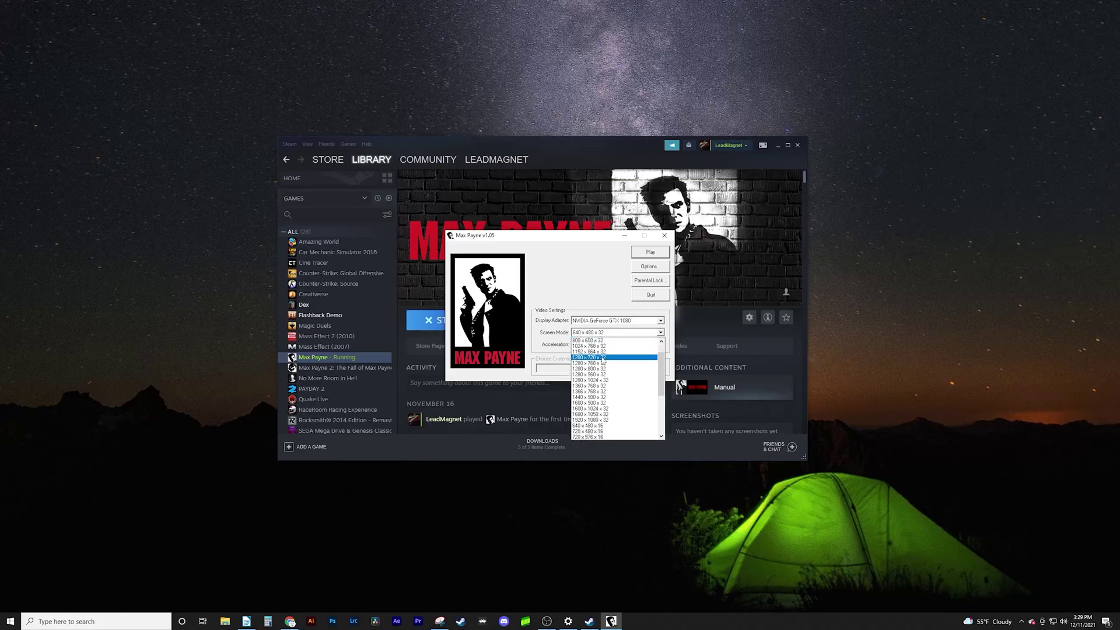
left_click(598, 420)
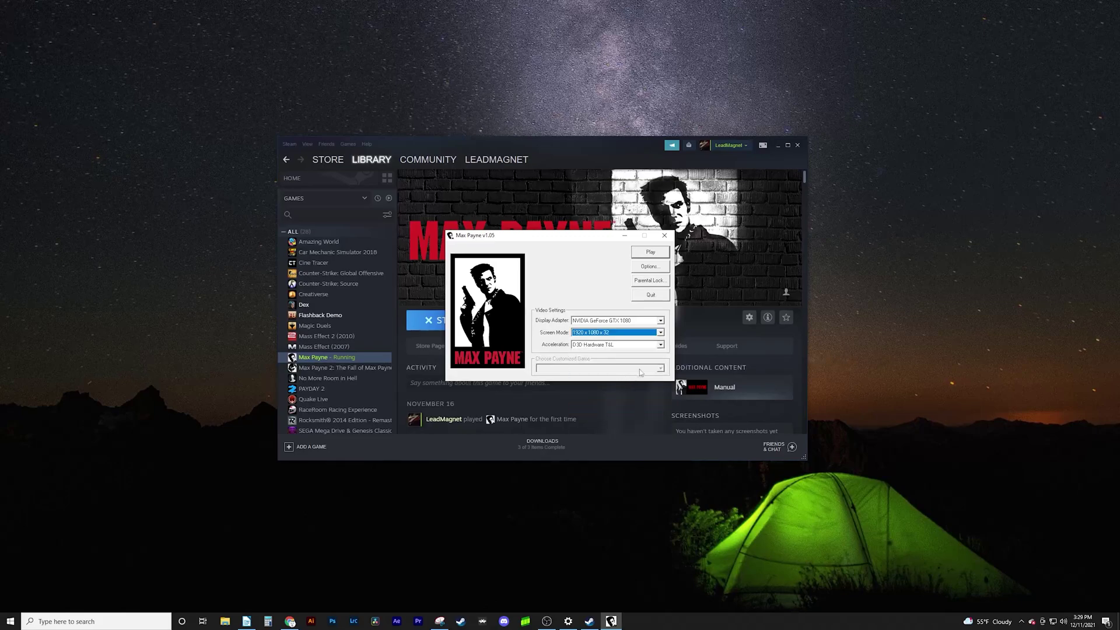
left_click(651, 252)
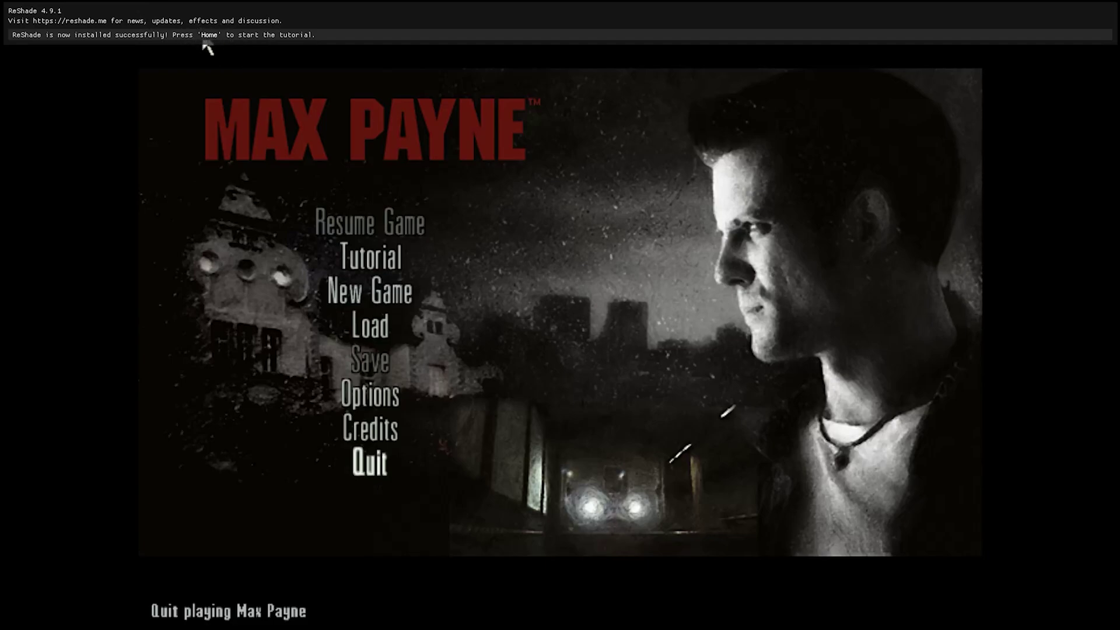
Increase Texture Sharpness in Video options, return to the main menu, and start the Tutorial.
left_click(362, 395)
left_click(384, 350)
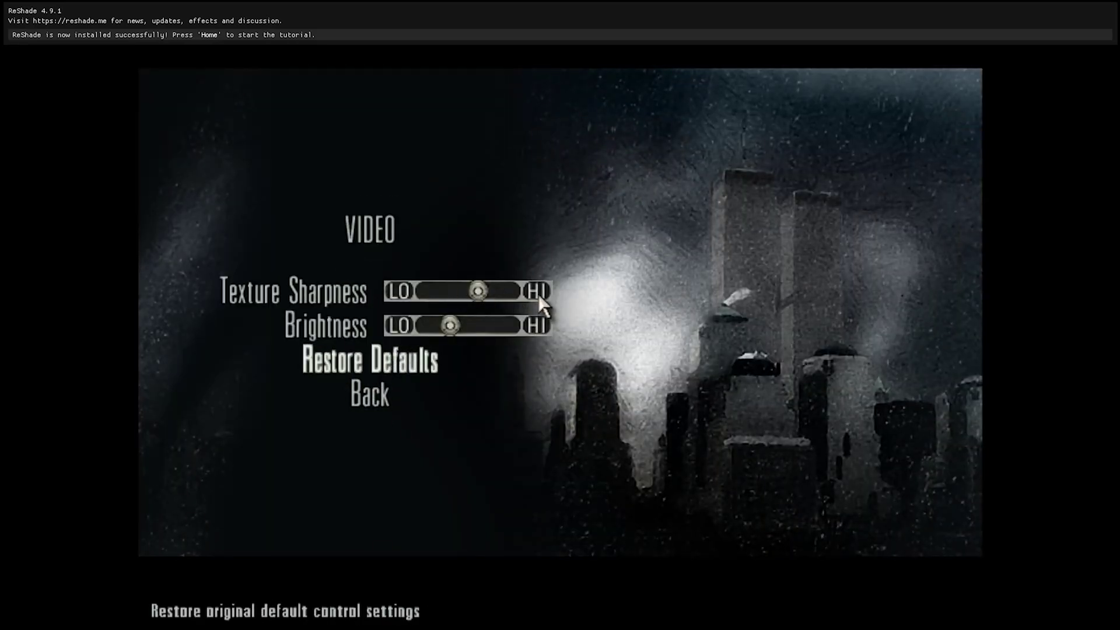
left_click(507, 290)
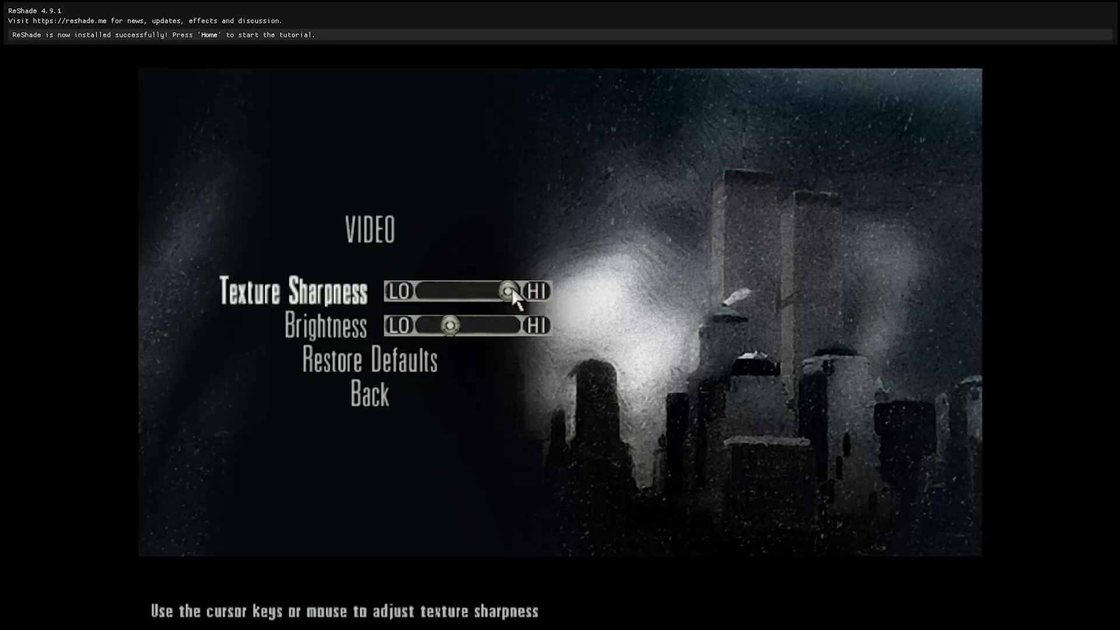
left_click(370, 396)
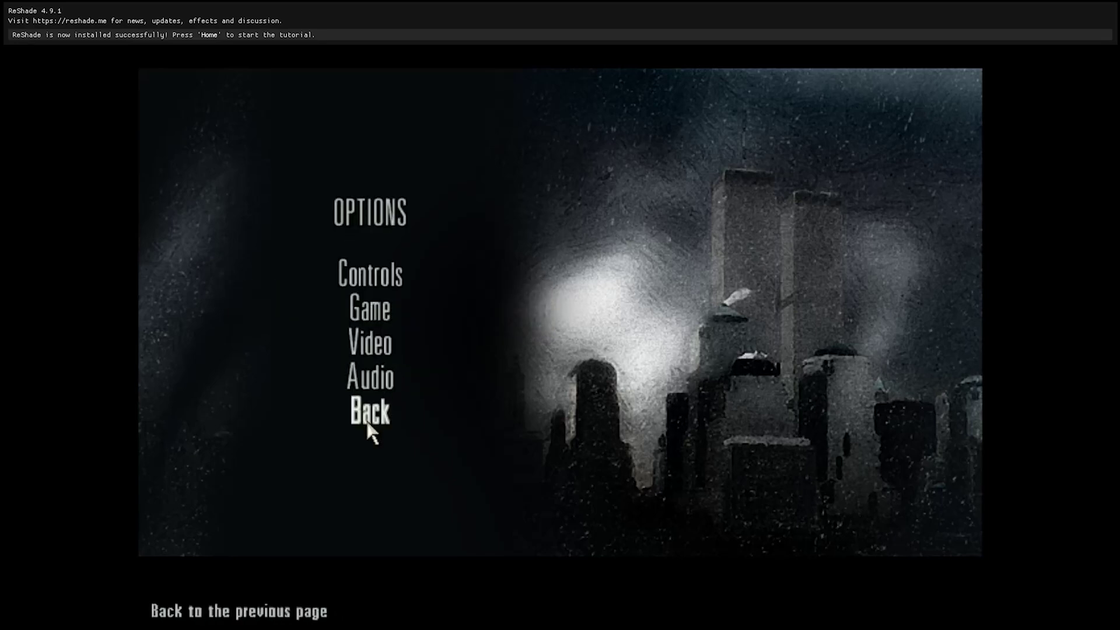
left_click(367, 415)
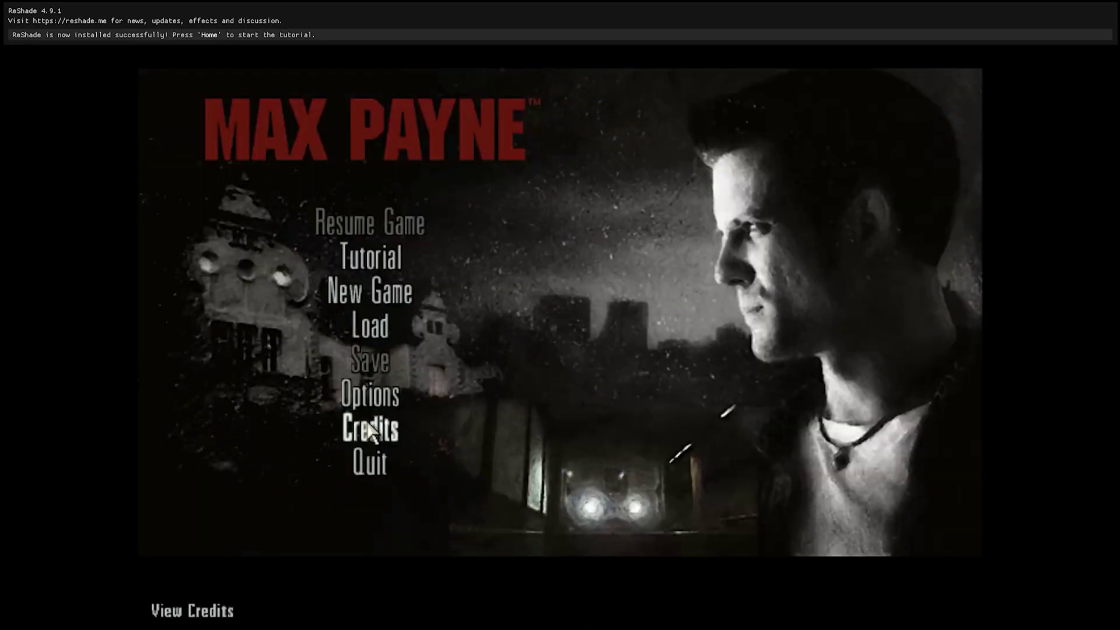
left_click(349, 252)
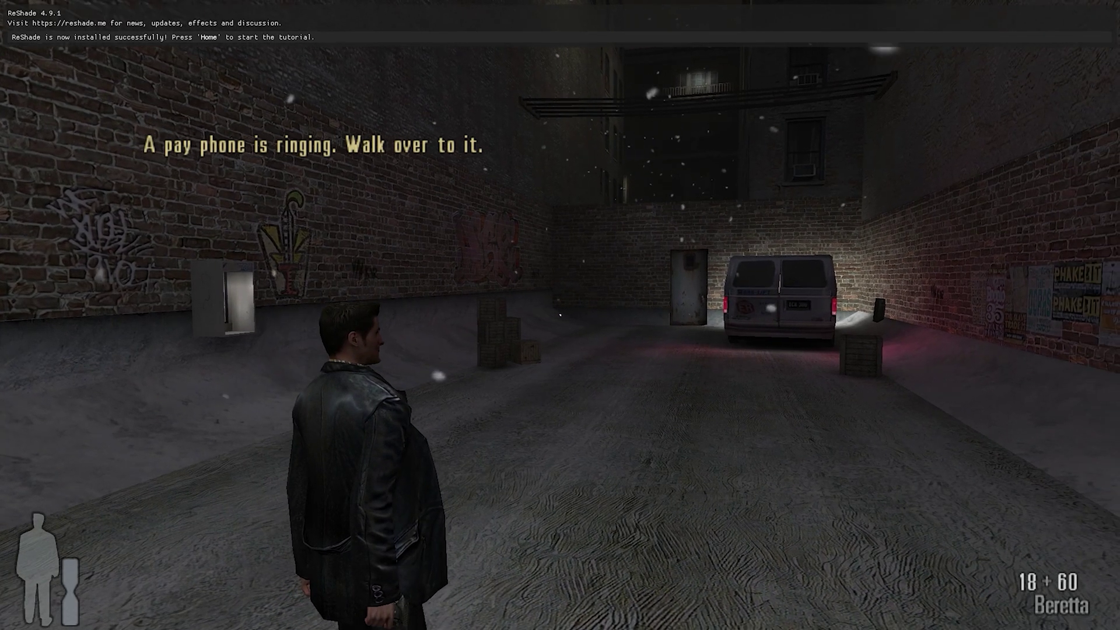
Walk forward, open the ReShade overlay, cycle its pages back to Home, and skip the tutorial.
key("w")
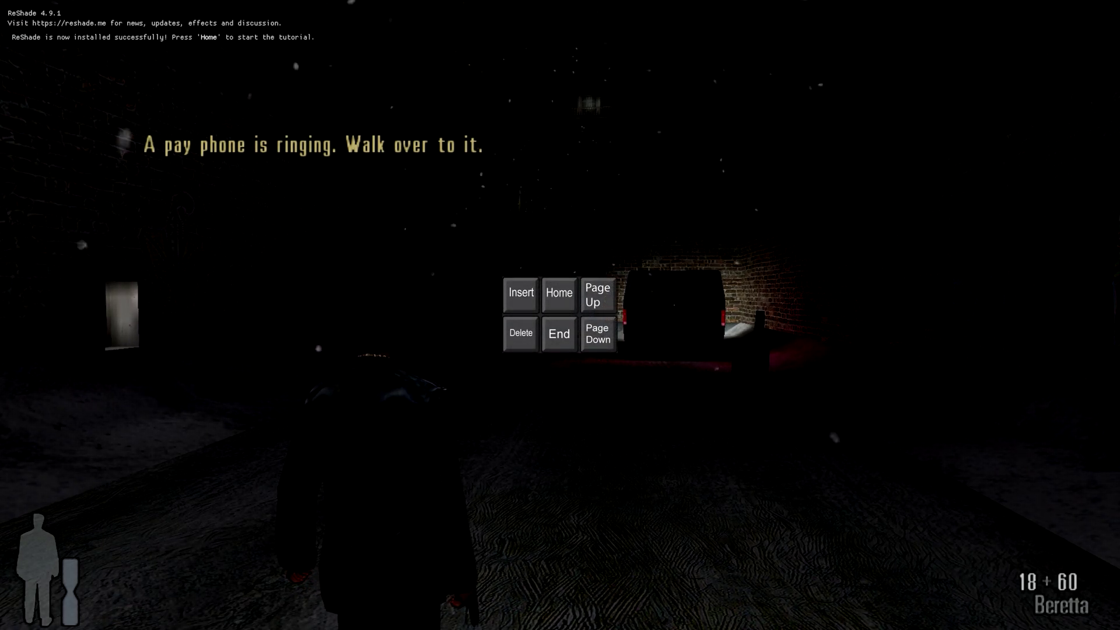
key("Home")
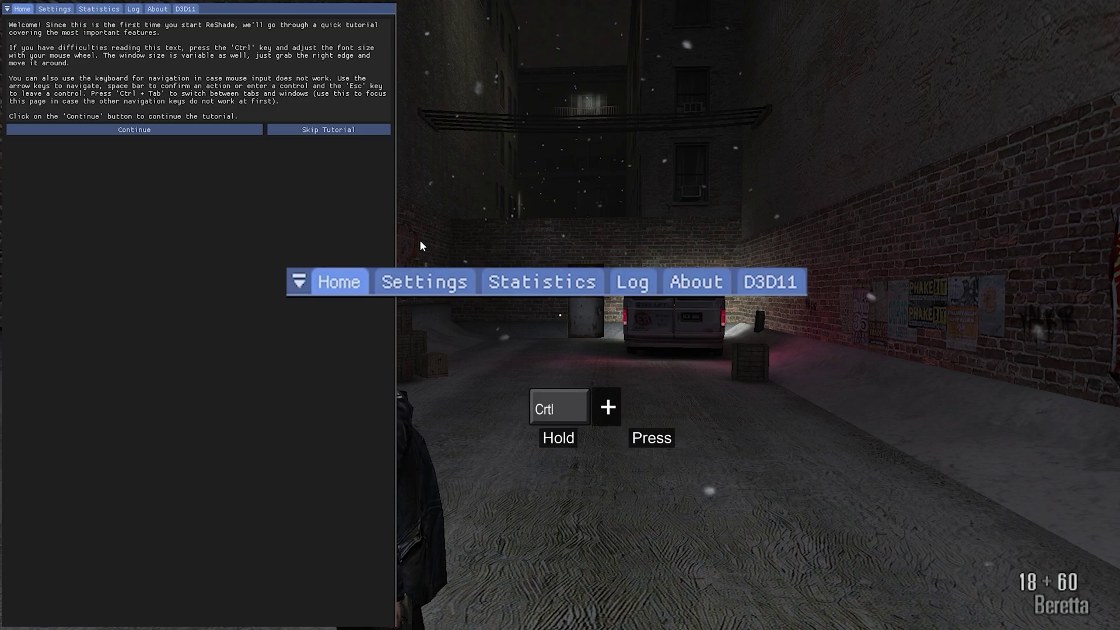
key("ctrl+Tab")
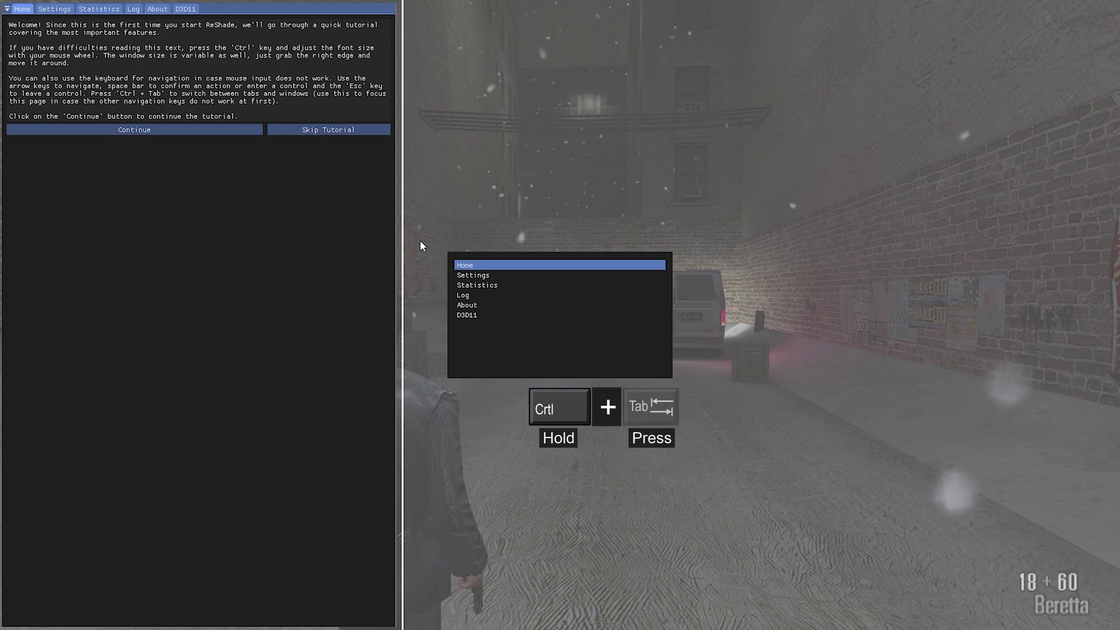
key("ctrl+Tab")
key("ctrl+Tab")
key("ctrl+Tab")
key("ctrl+Tab")
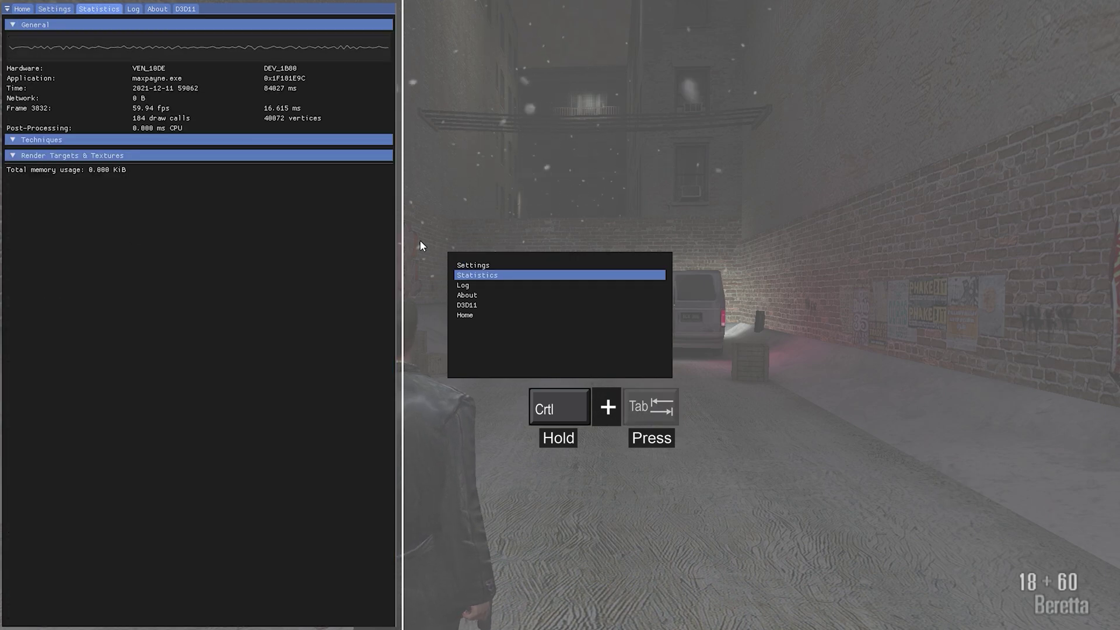
key("ctrl+Tab")
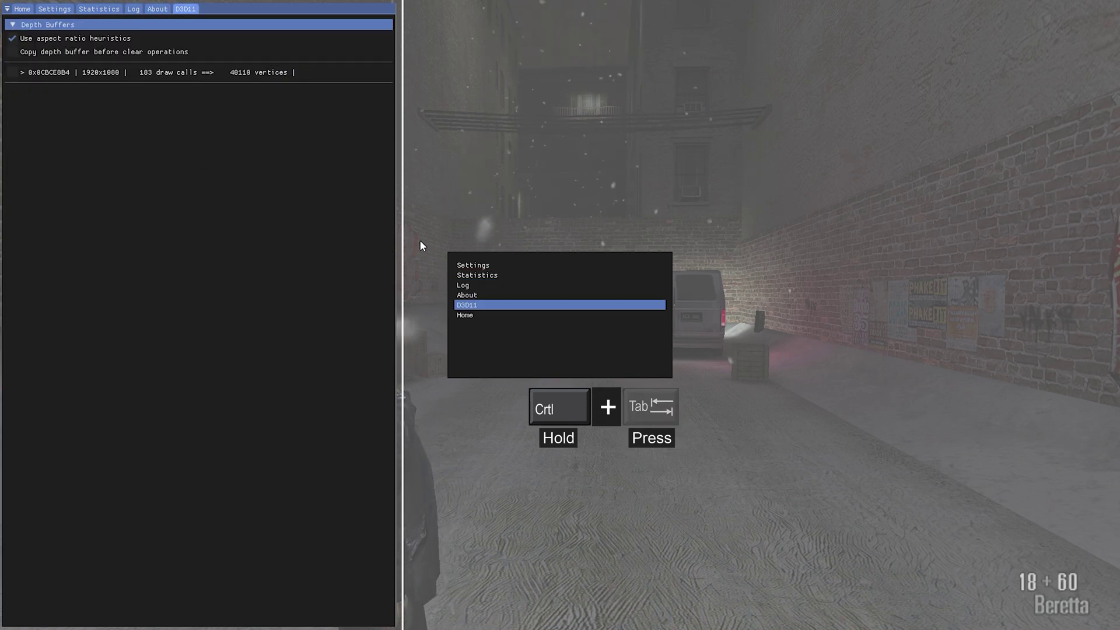
key("ctrl+Tab")
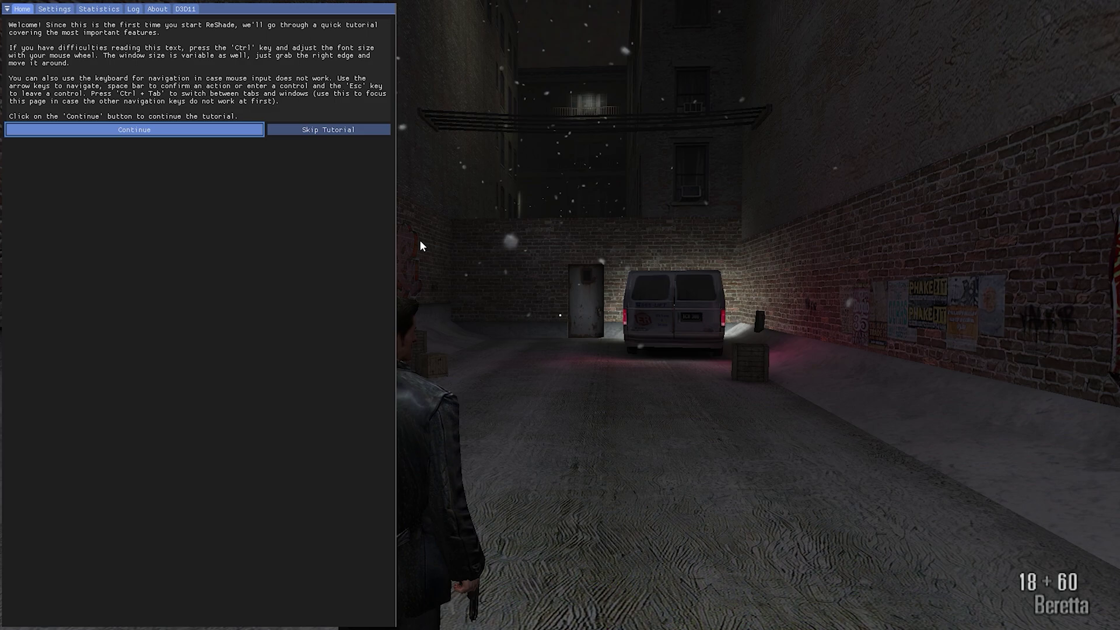
key("Right")
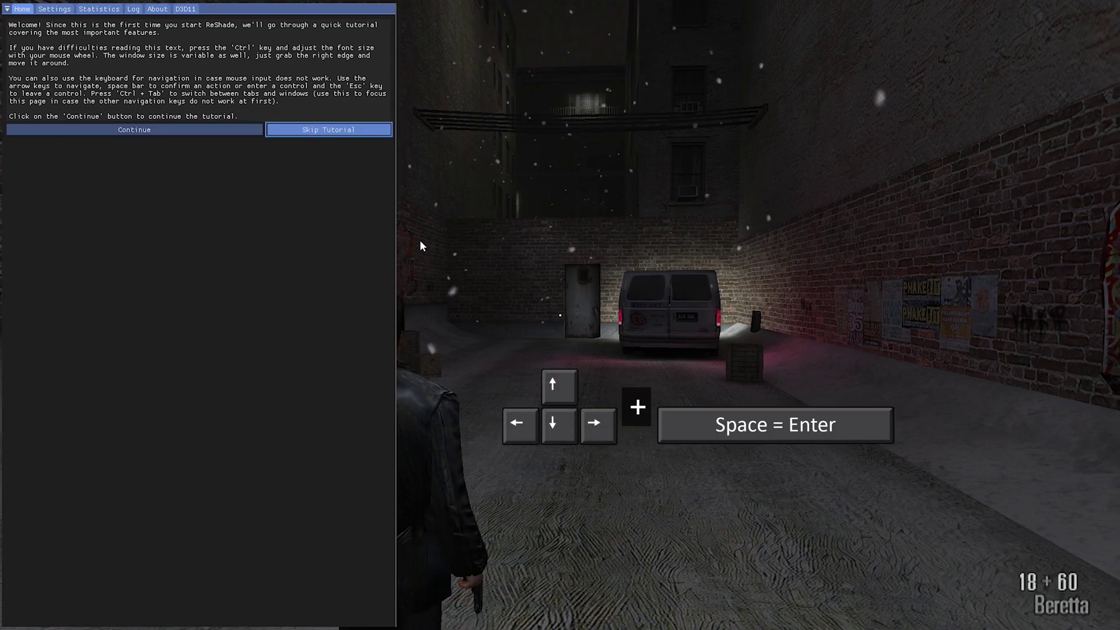
key("space")
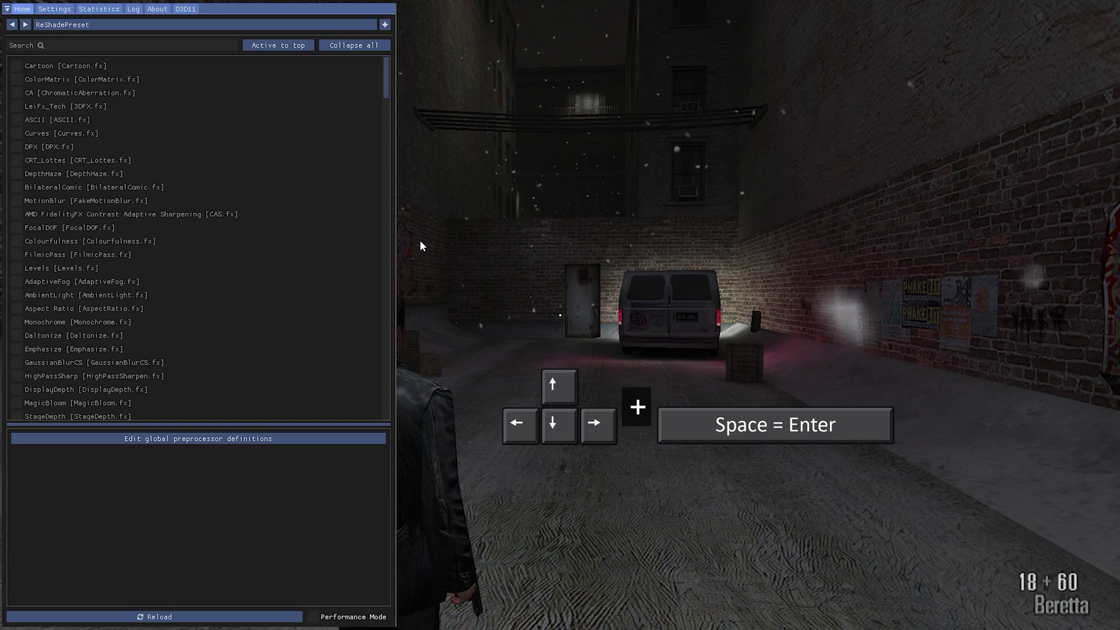